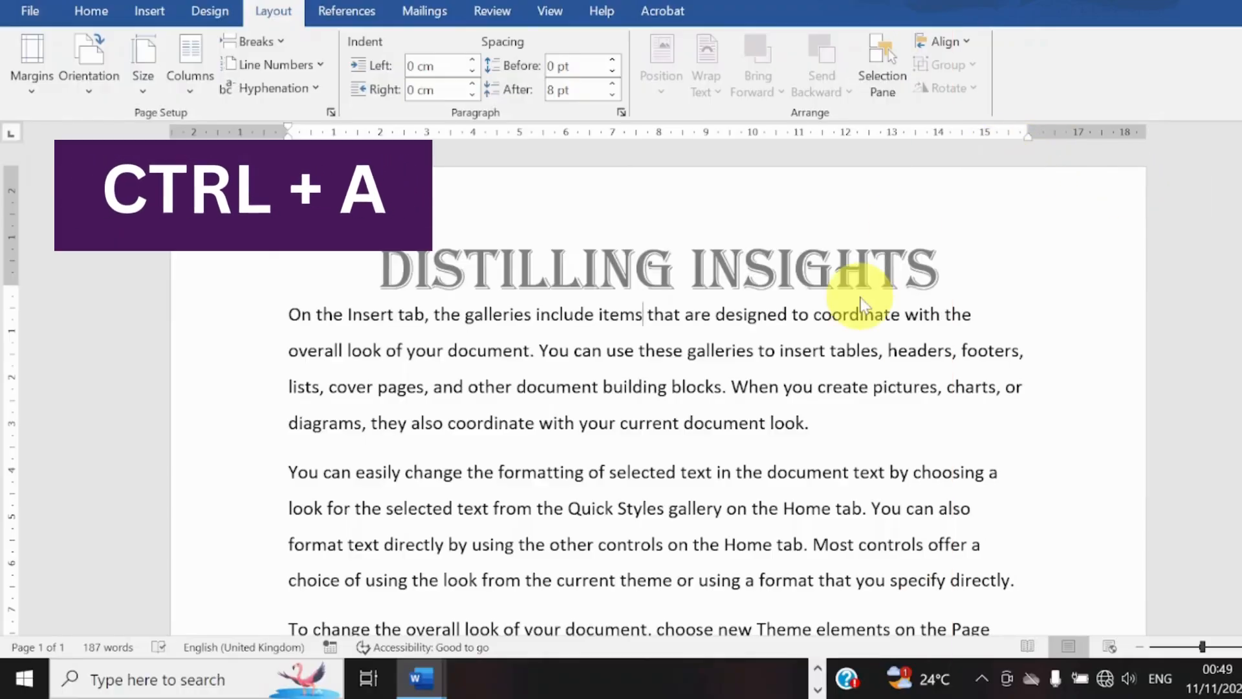
Select all of the document's body text.
key("ctrl+a")
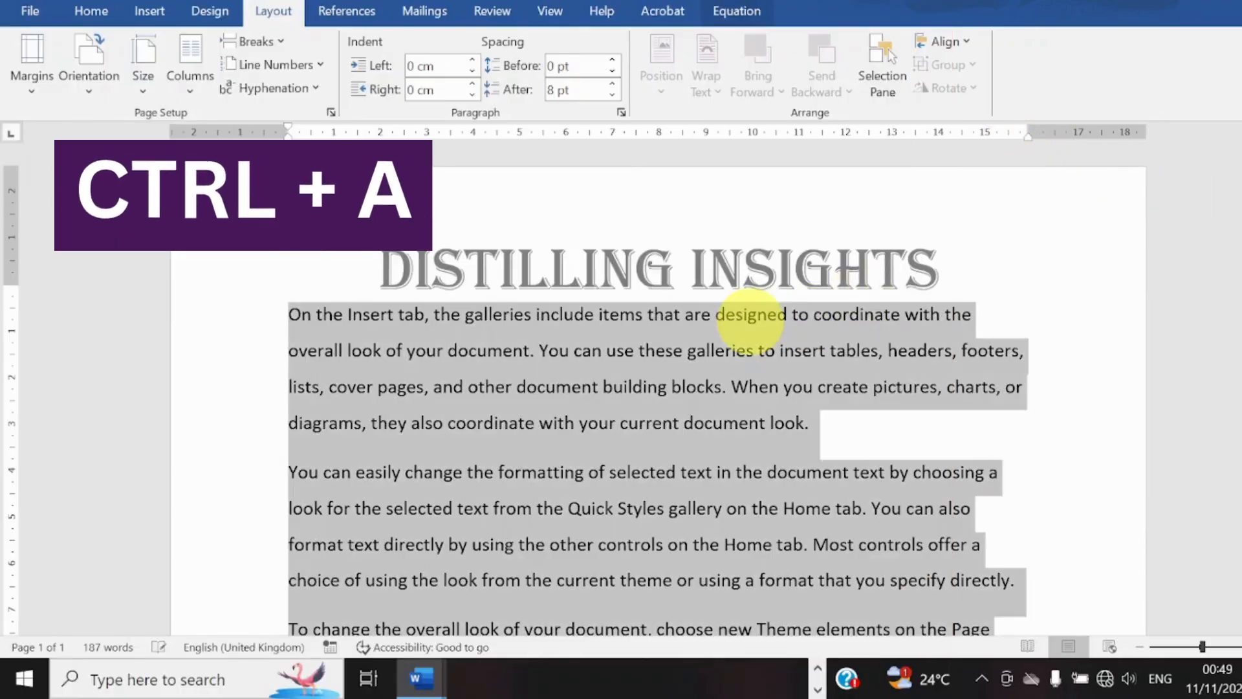
left_click(752, 324)
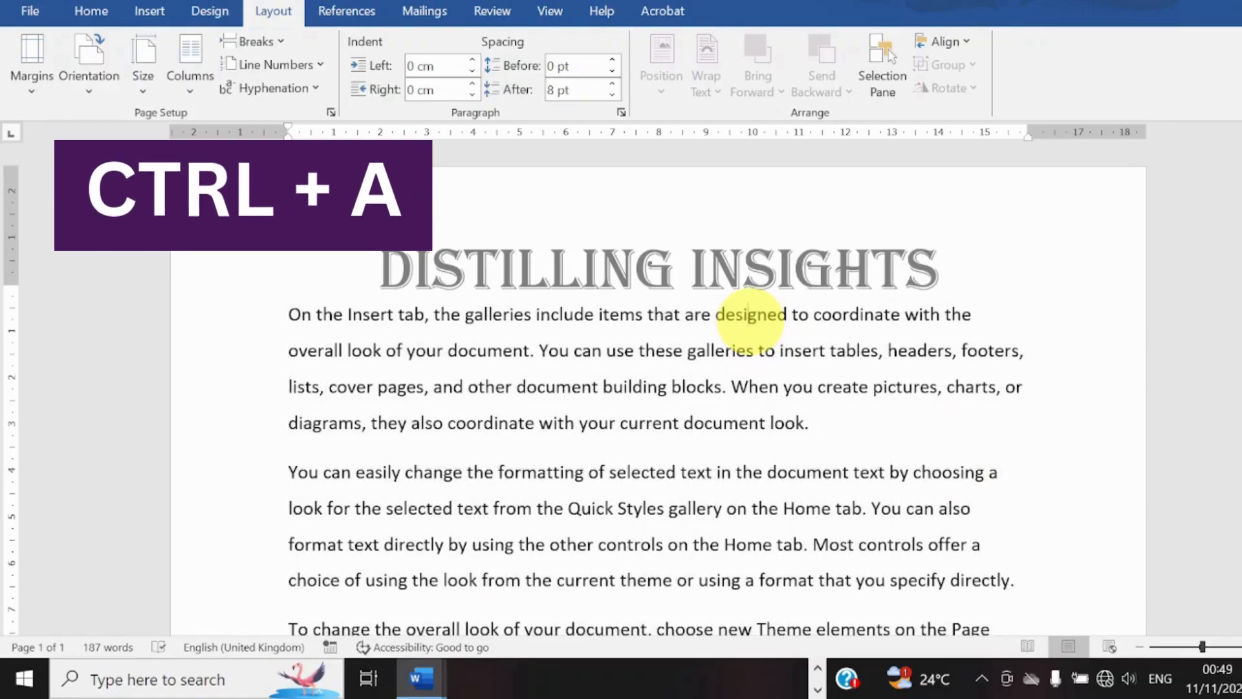
key("ctrl+a")
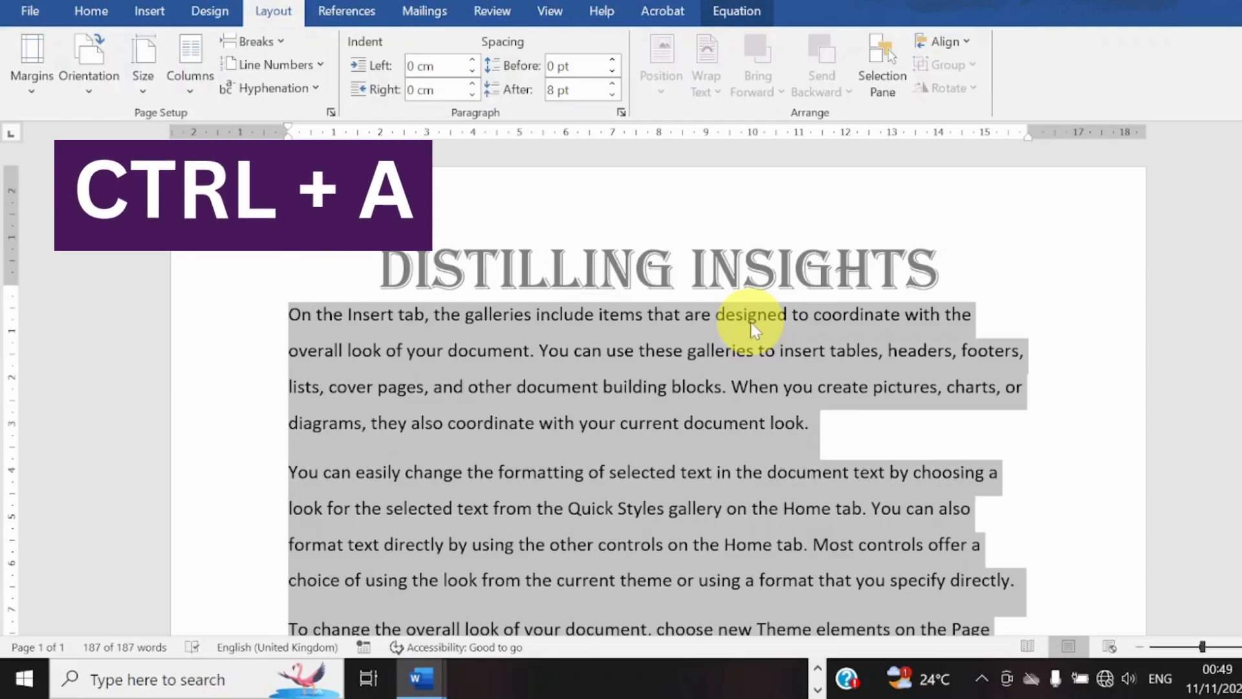
Try switching bold formatting on and off for the selected body text.
key("ctrl+b")
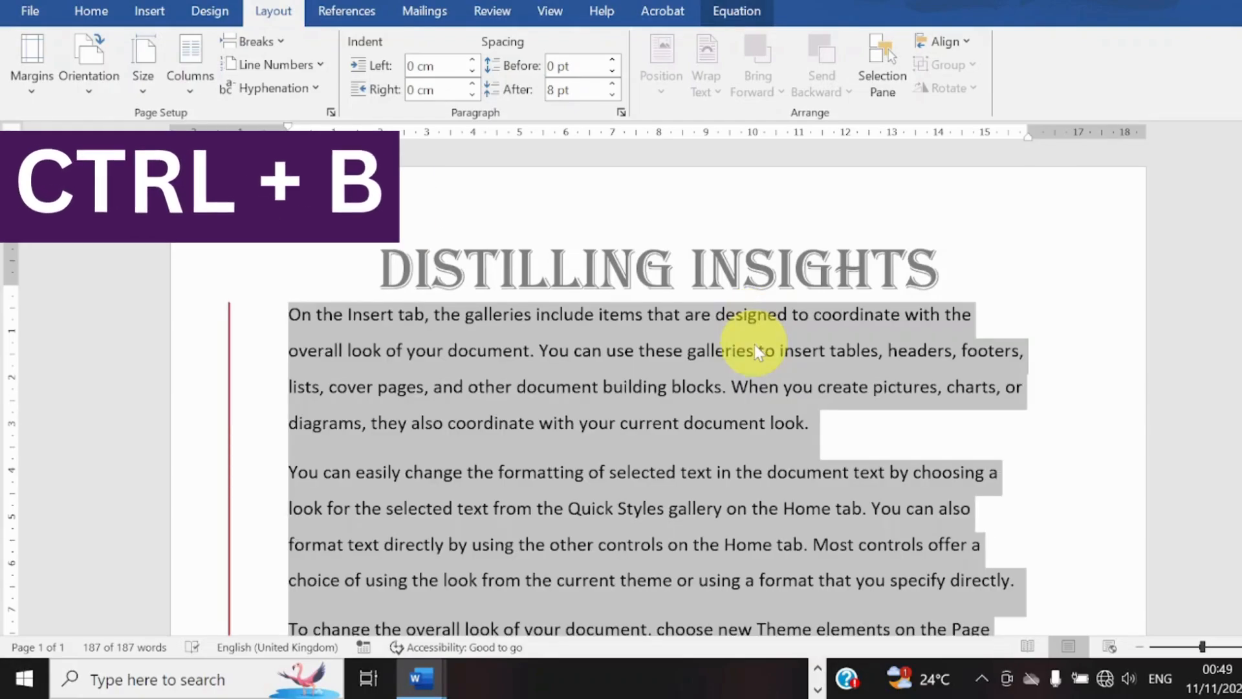
key("ctrl+b")
key("ctrl+b")
key("ctrl+b")
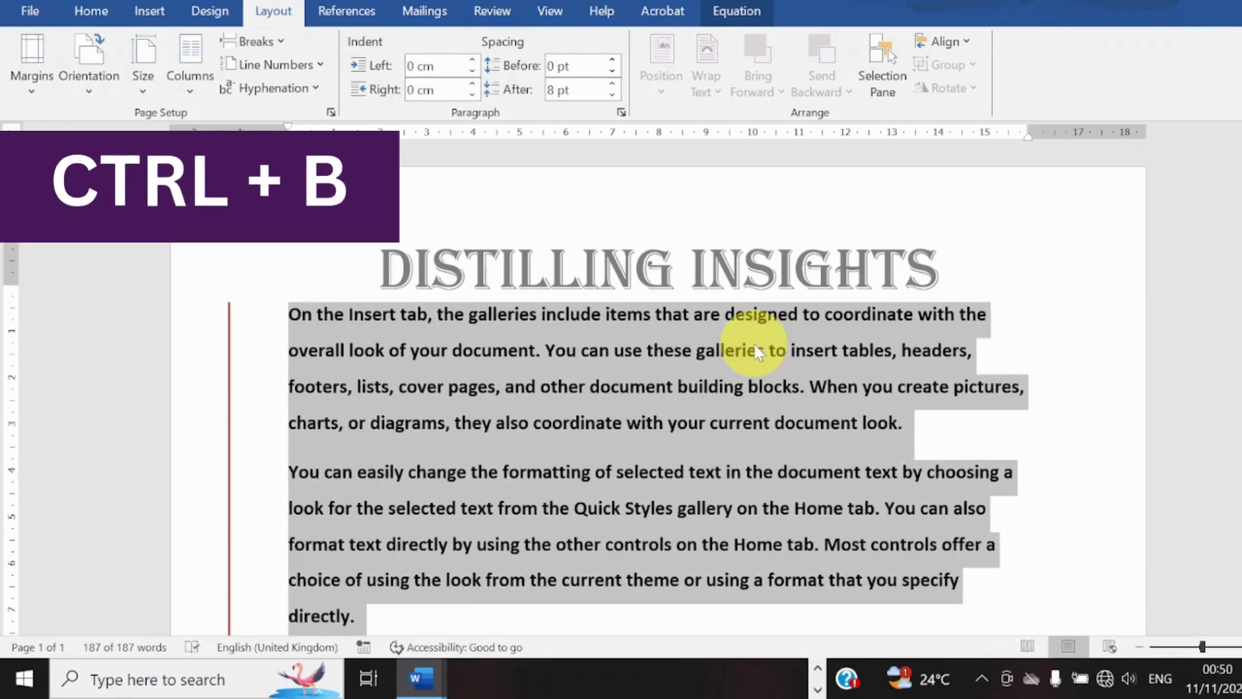
key("ctrl+b")
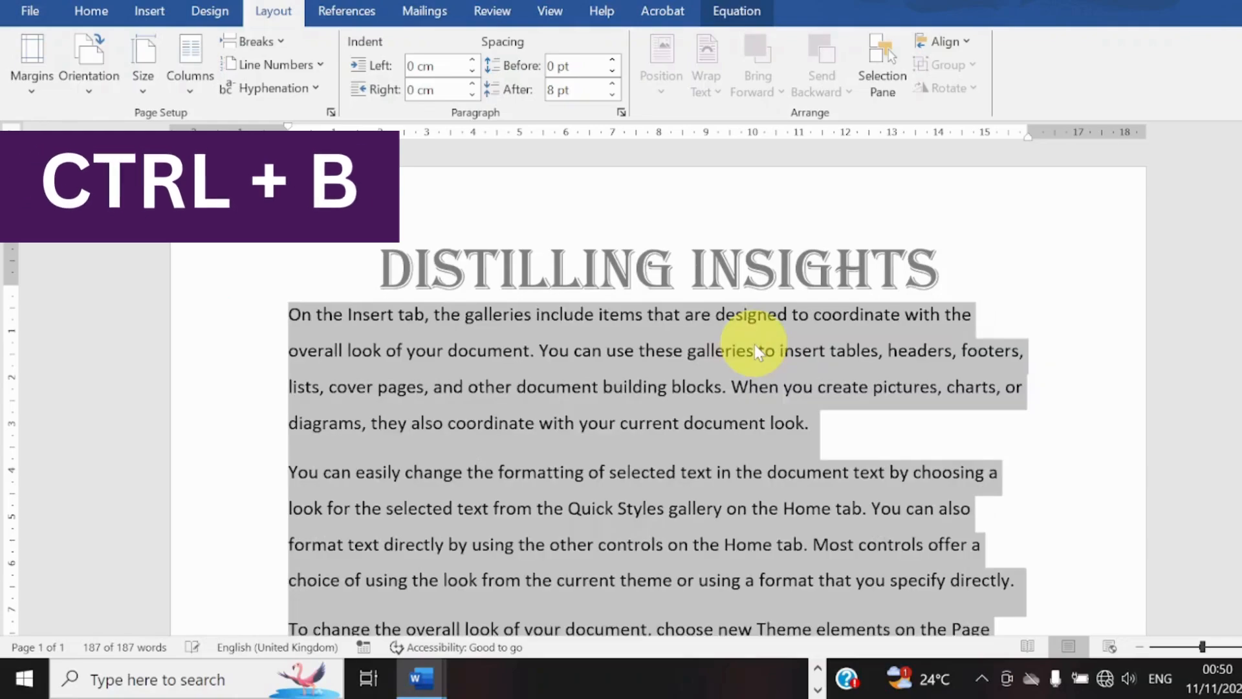
left_click(510, 9)
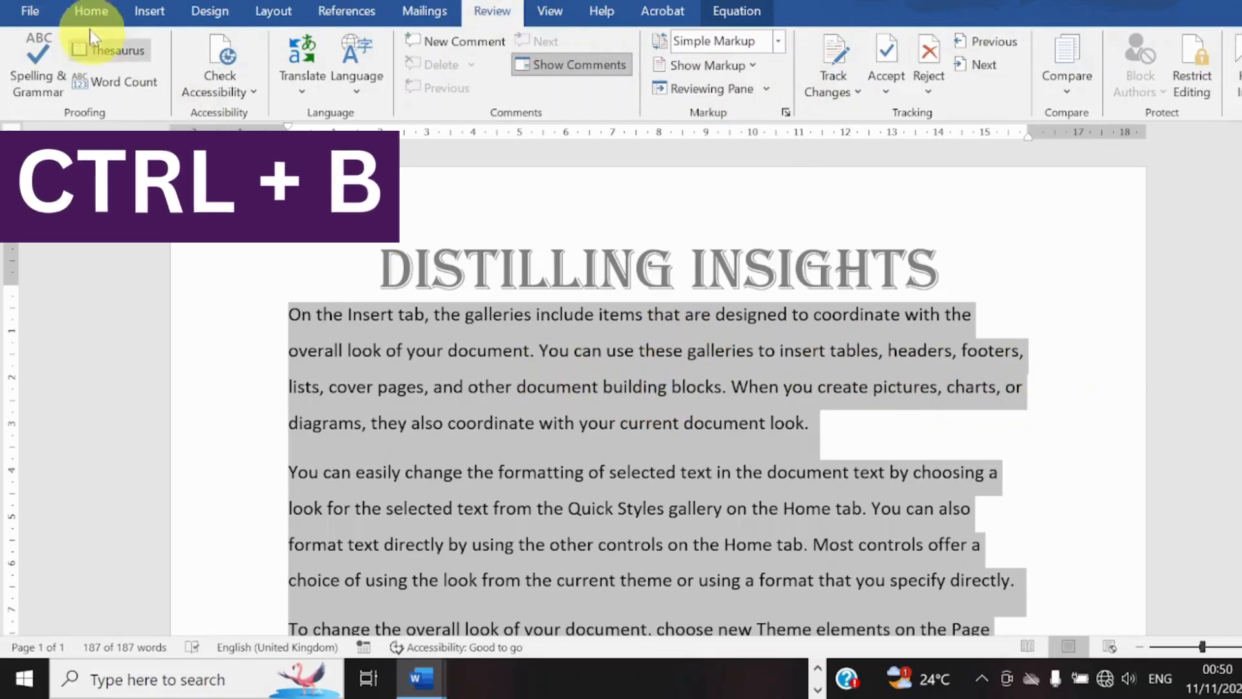
left_click(93, 12)
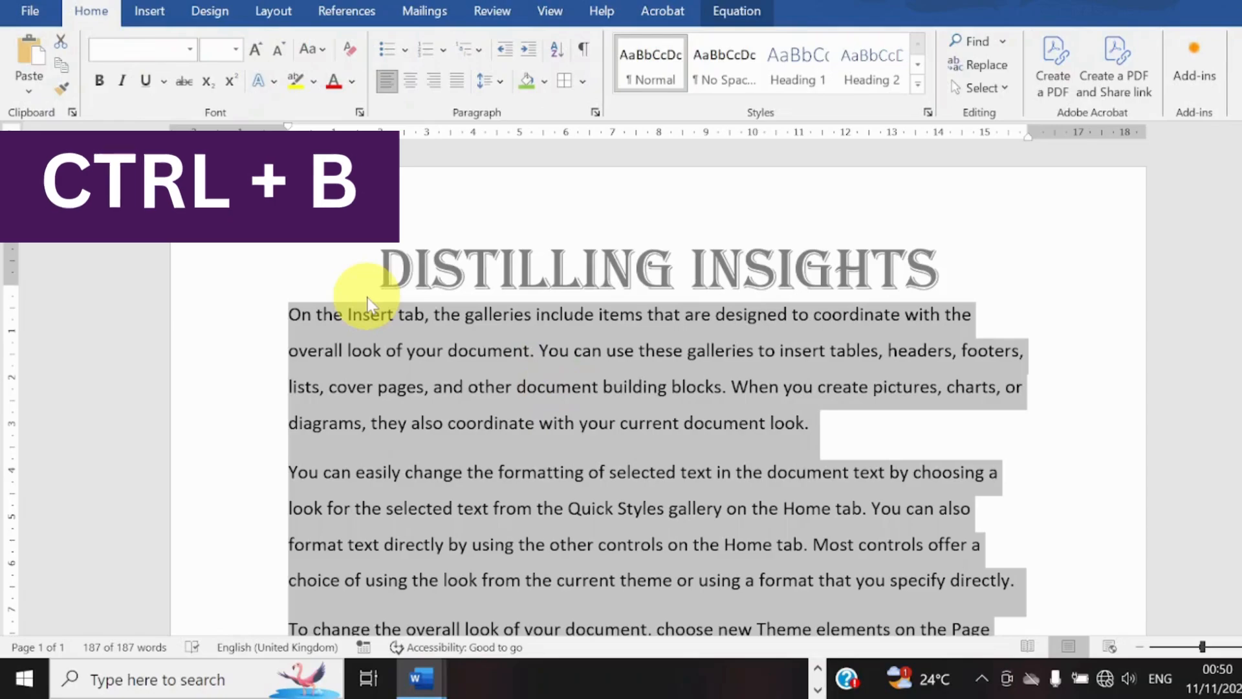
key("ctrl+b")
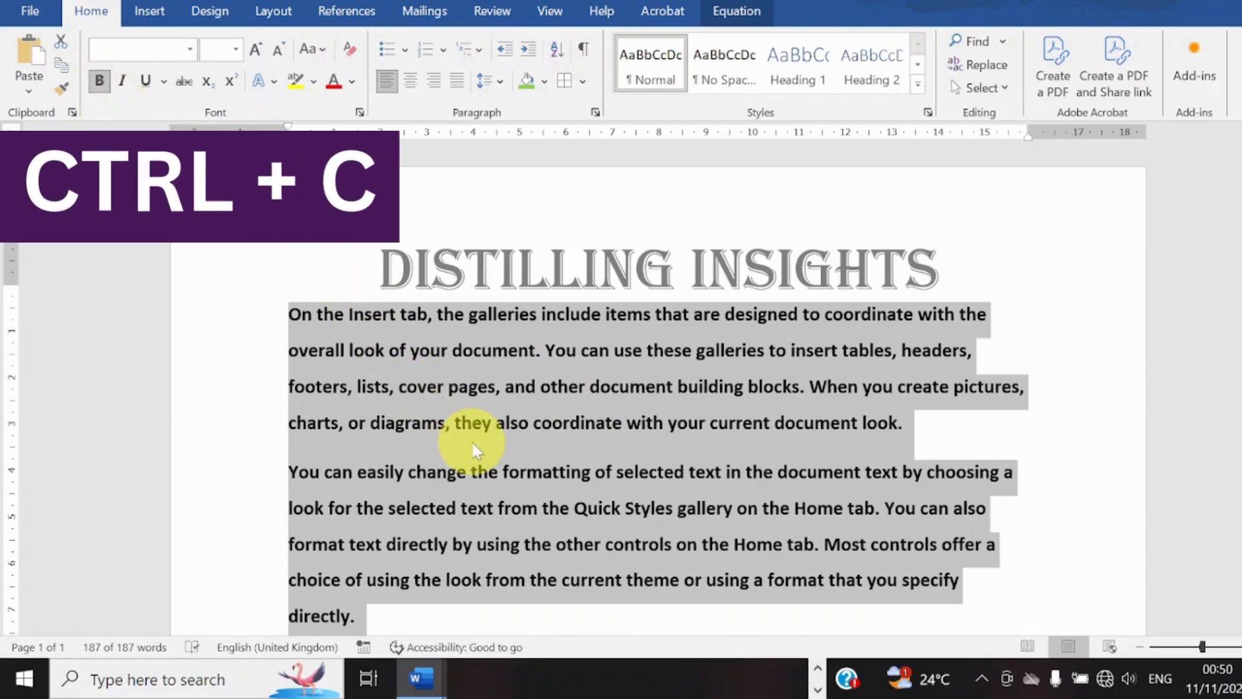
Copy the selected body text to the clipboard.
key("ctrl+c")
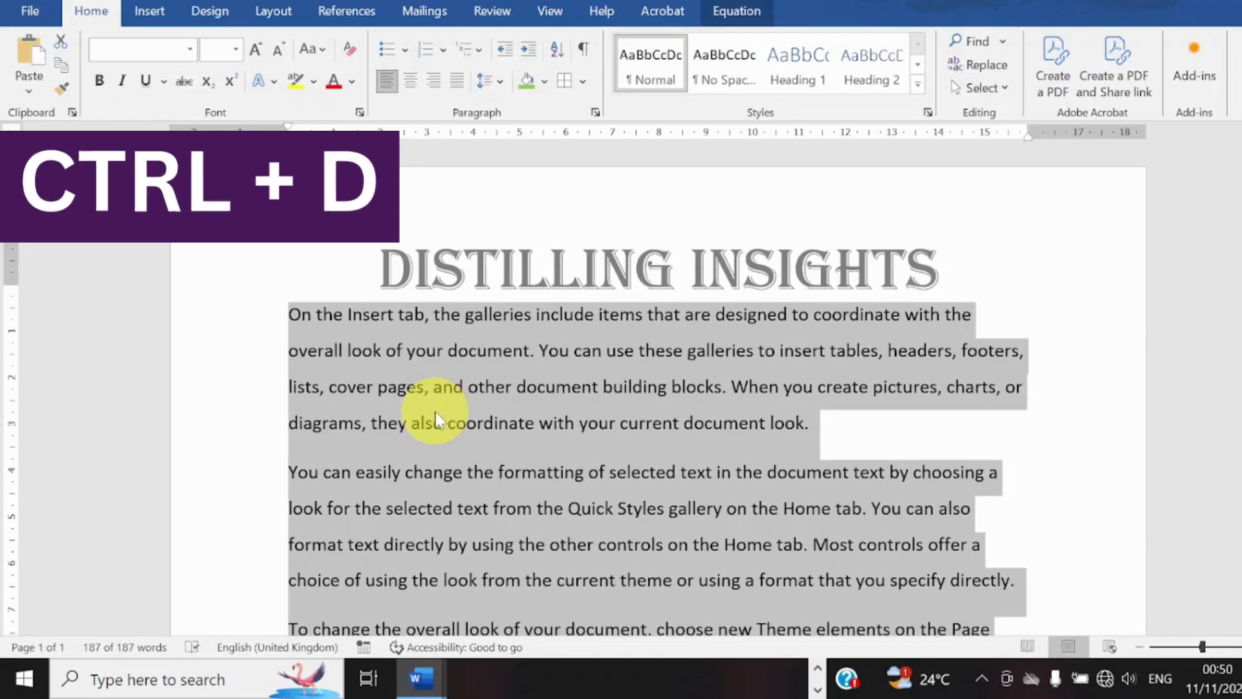
Preview Agency FB, Algerian and Aptos for the selected text in the font settings, and apply Arial Black.
key("ctrl+d")
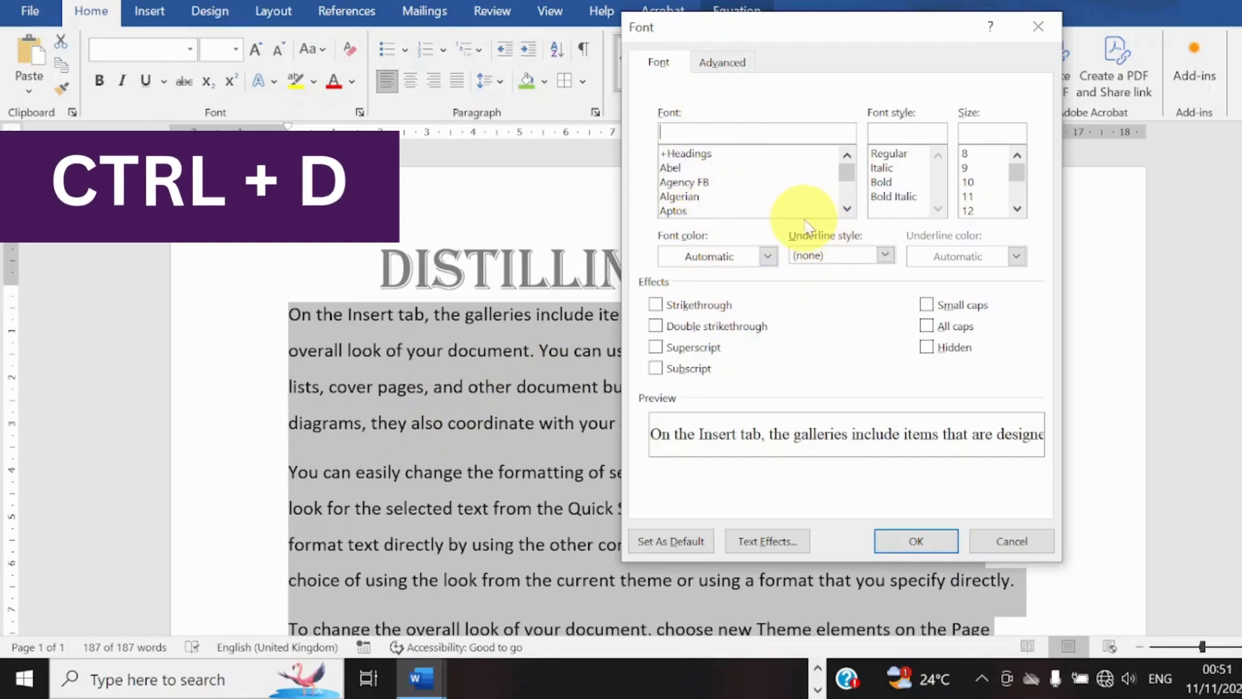
left_click(688, 182)
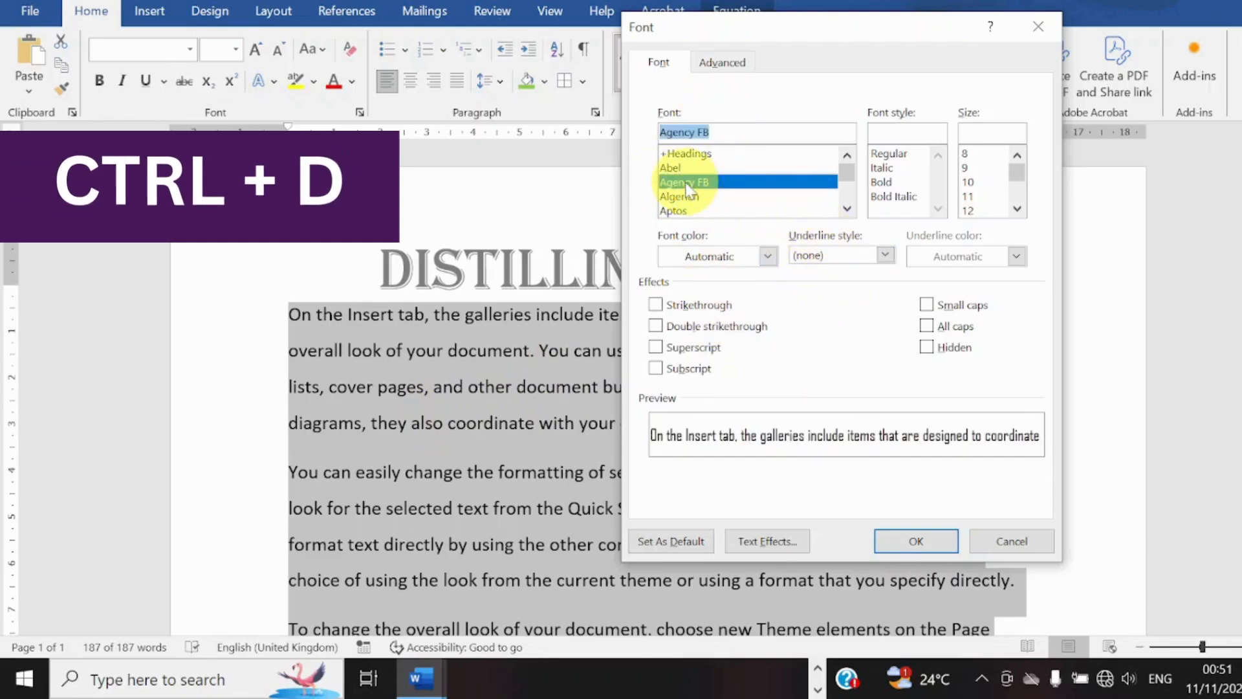
left_click(688, 196)
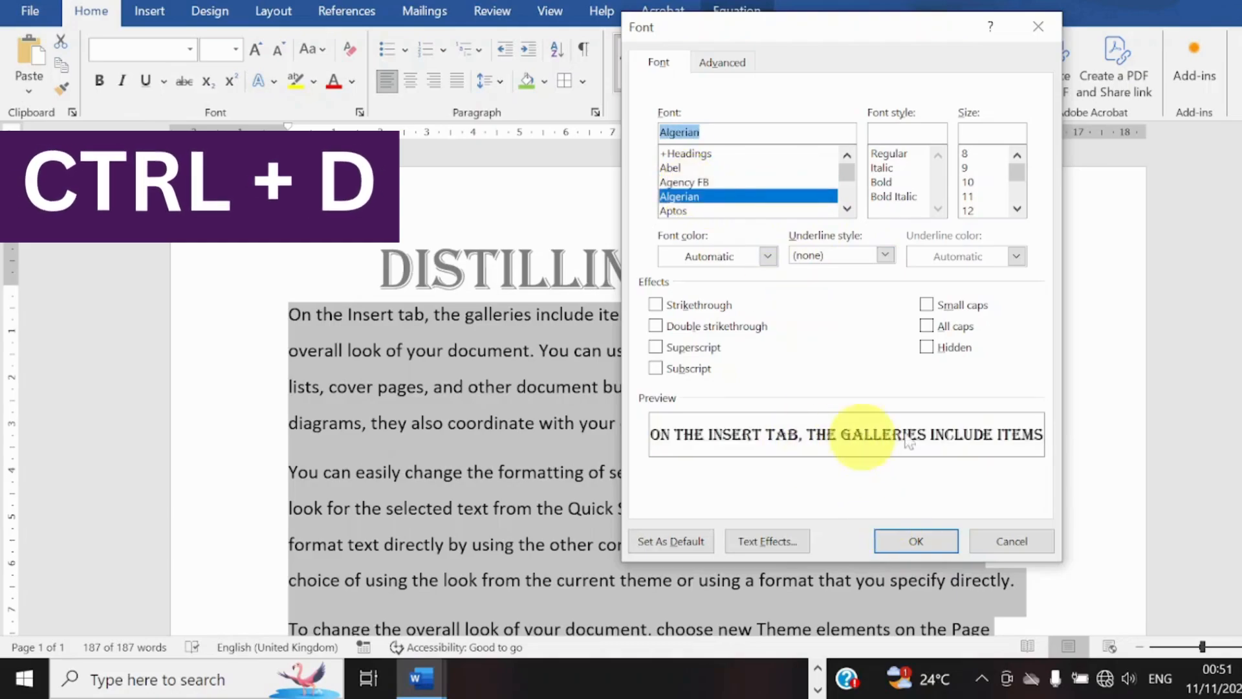
left_click(688, 211)
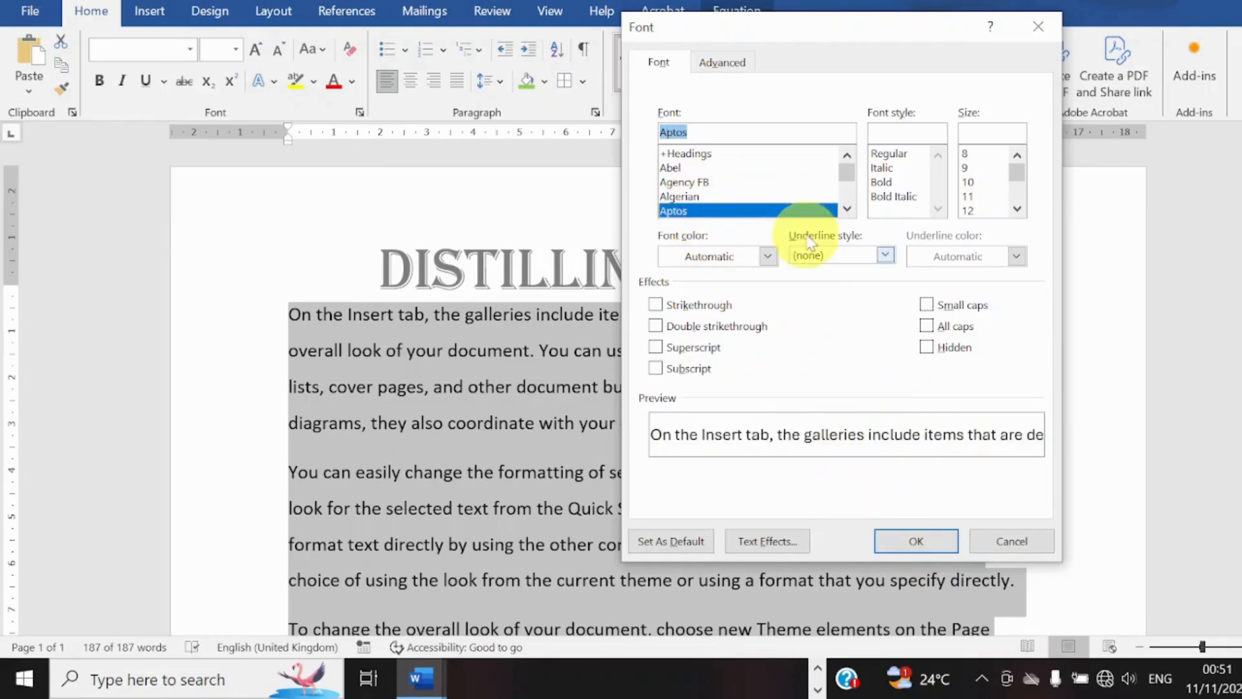
left_click(847, 208)
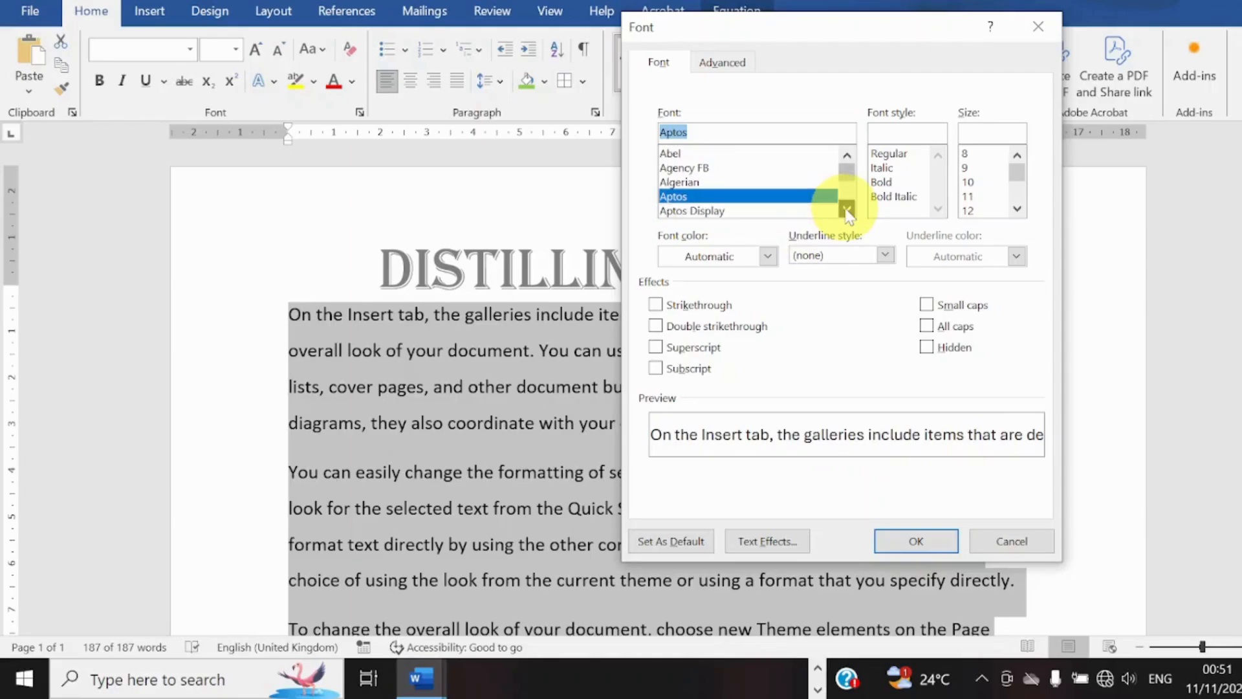
left_click(847, 208)
left_click(847, 209)
left_click(846, 209)
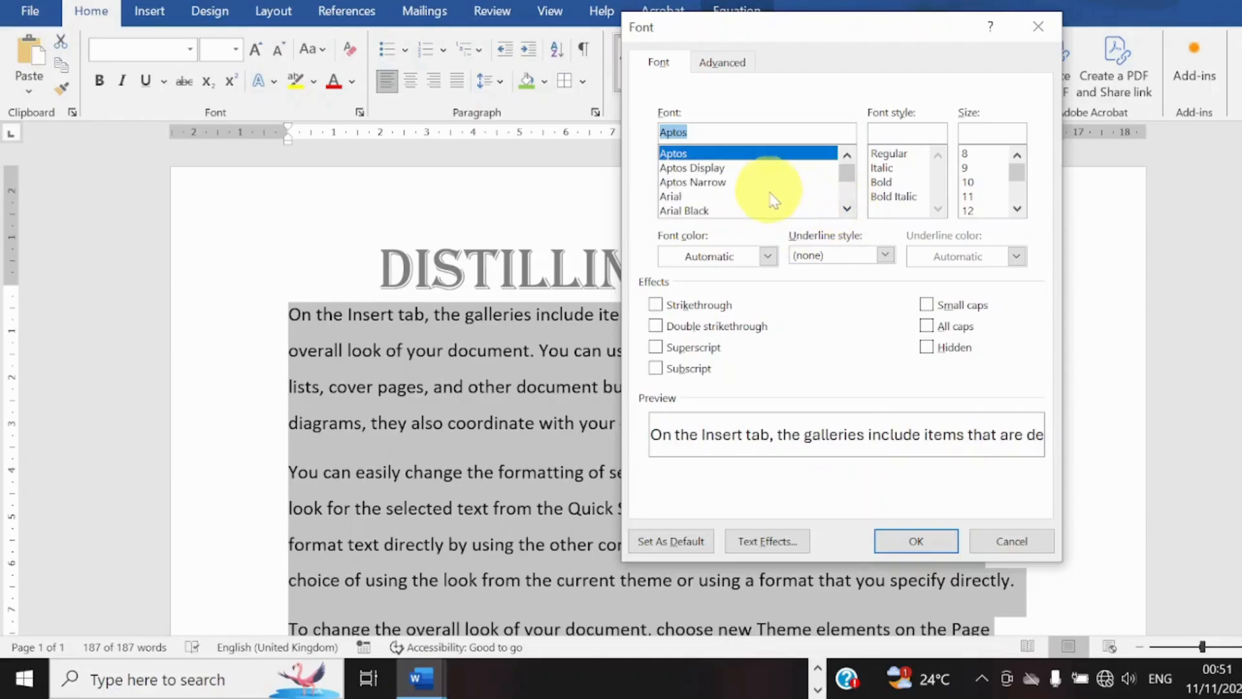
left_click(767, 210)
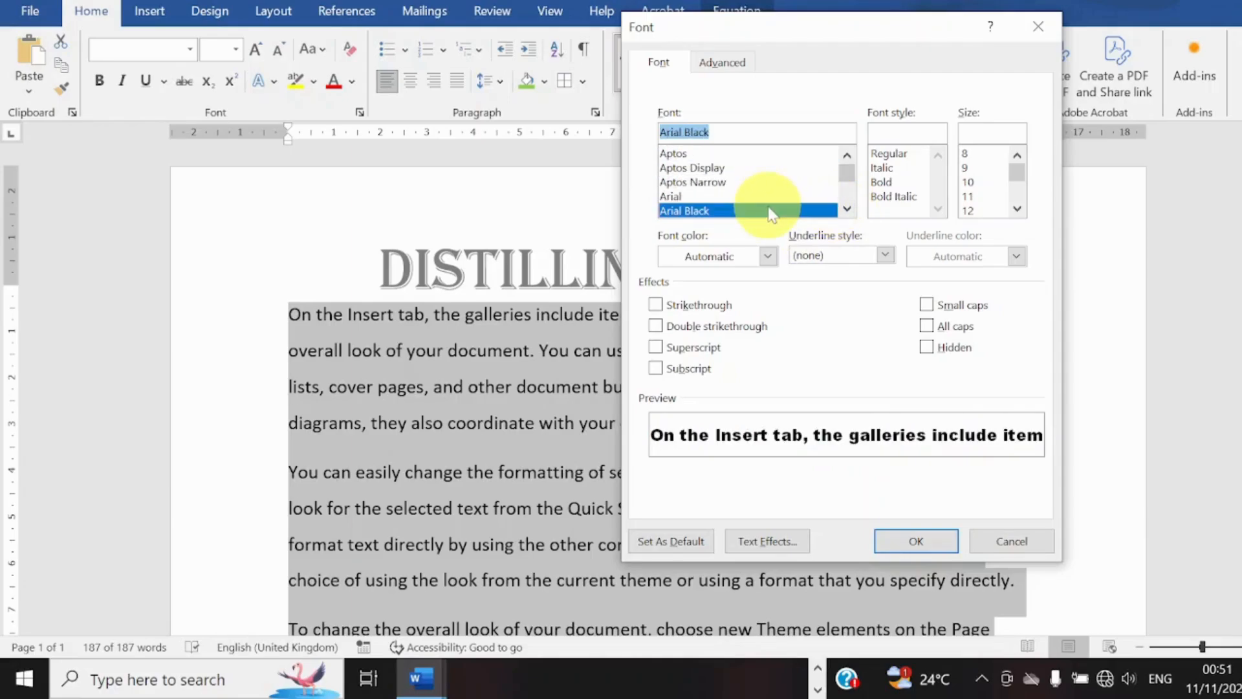
left_click(917, 539)
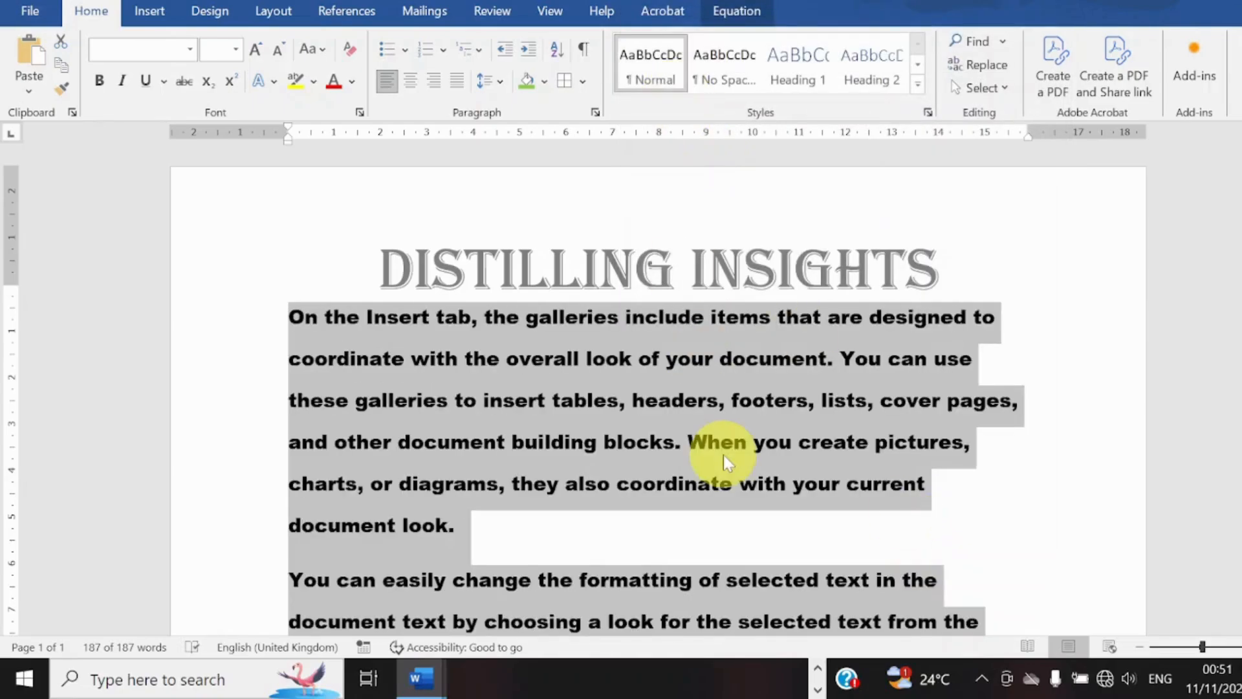
Change the selected text's font to Arial Narrow and centre its paragraphs.
key("ctrl+d")
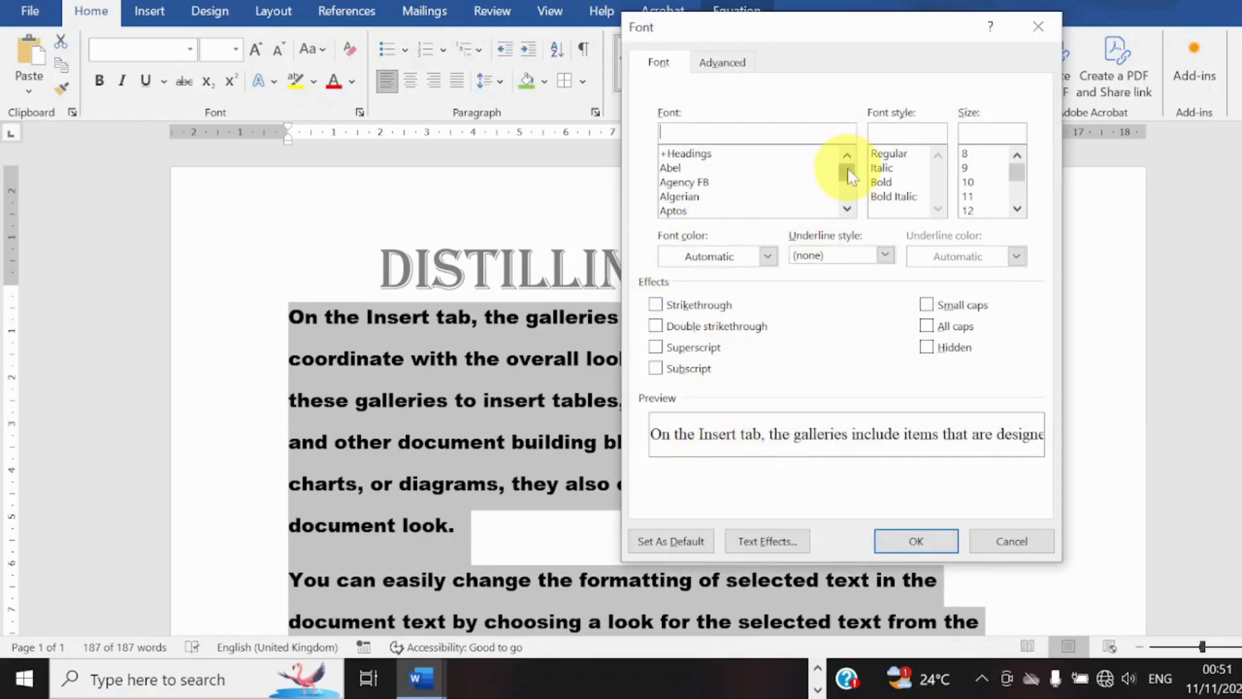
mouse_move(848, 174)
left_mouse_down()
mouse_move(849, 225)
mouse_move(848, 173)
left_mouse_up()
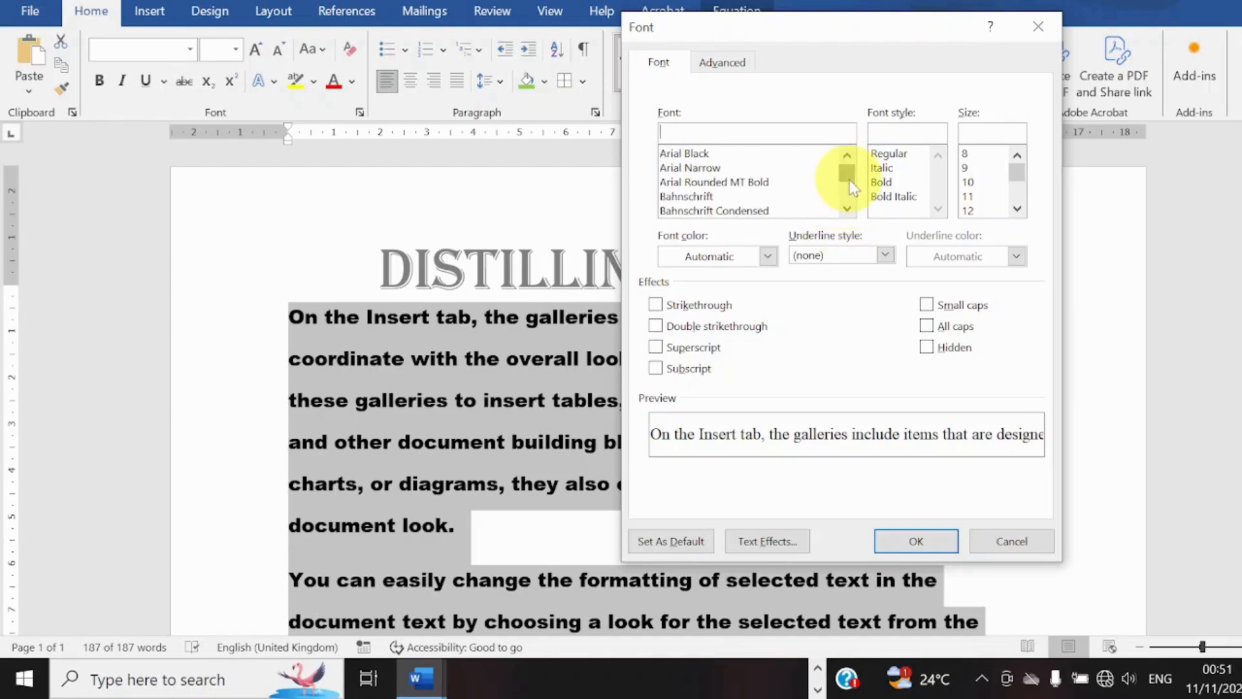
left_click(757, 182)
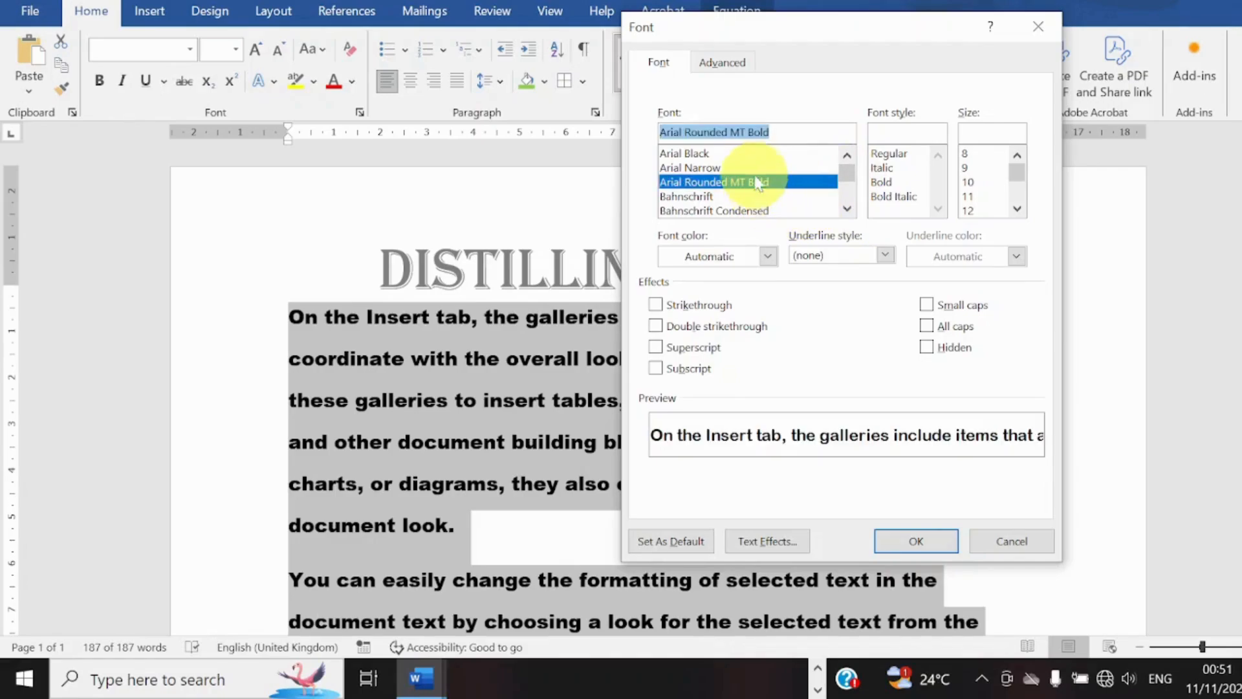
left_click(754, 168)
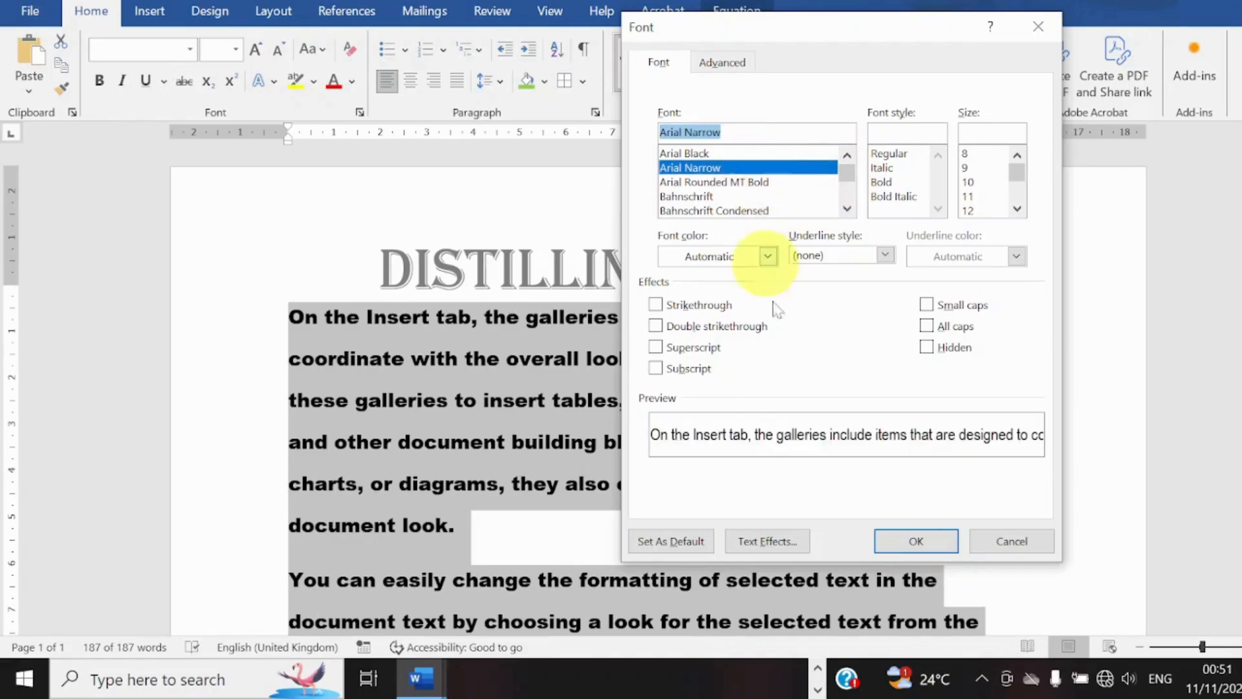
left_click(909, 546)
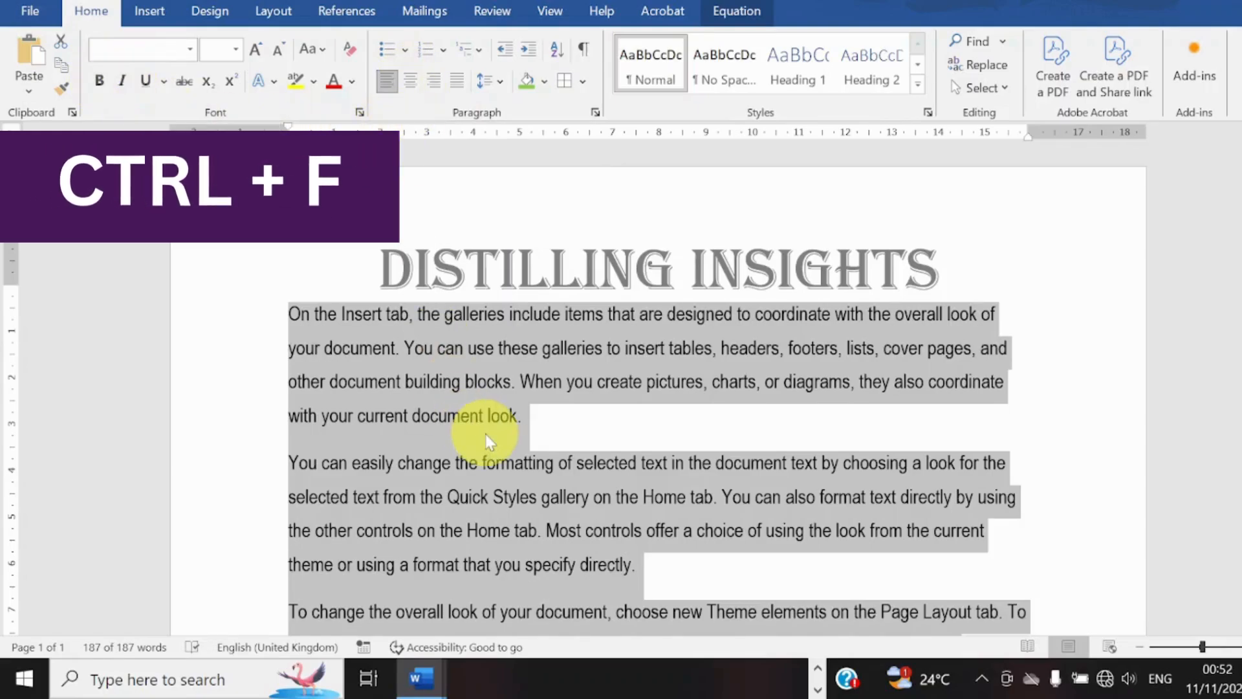
key("ctrl+e")
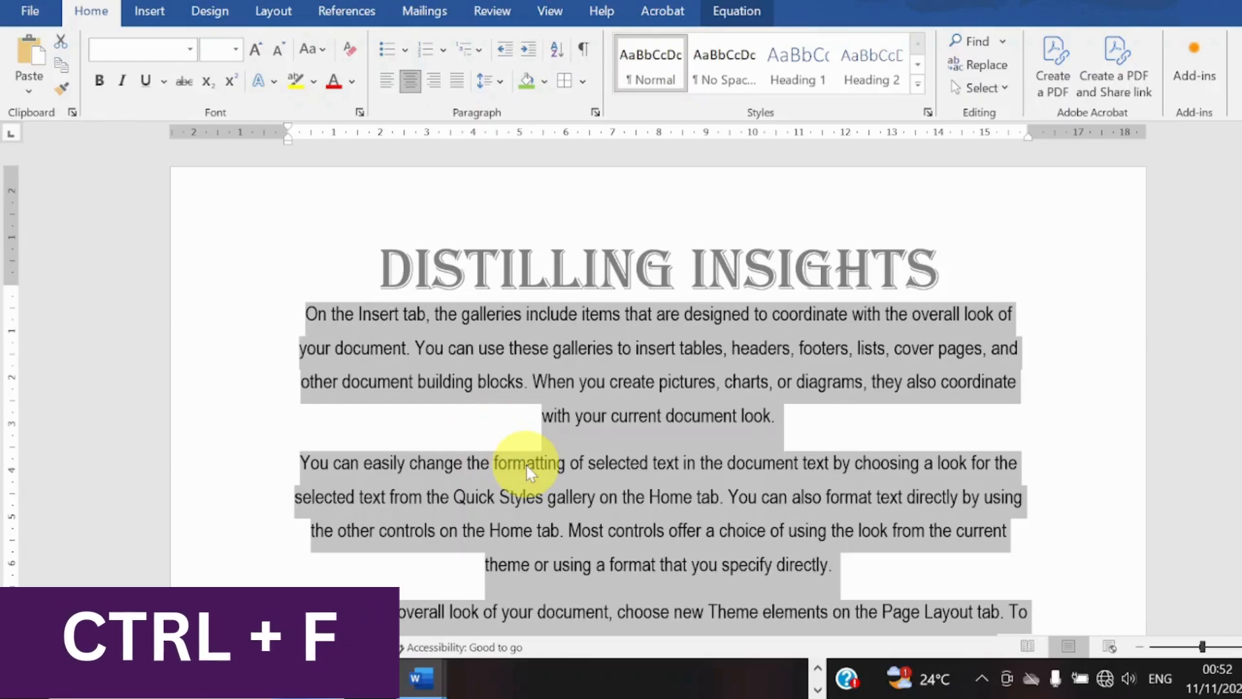
Search the text for the word "document".
key("ctrl+f")
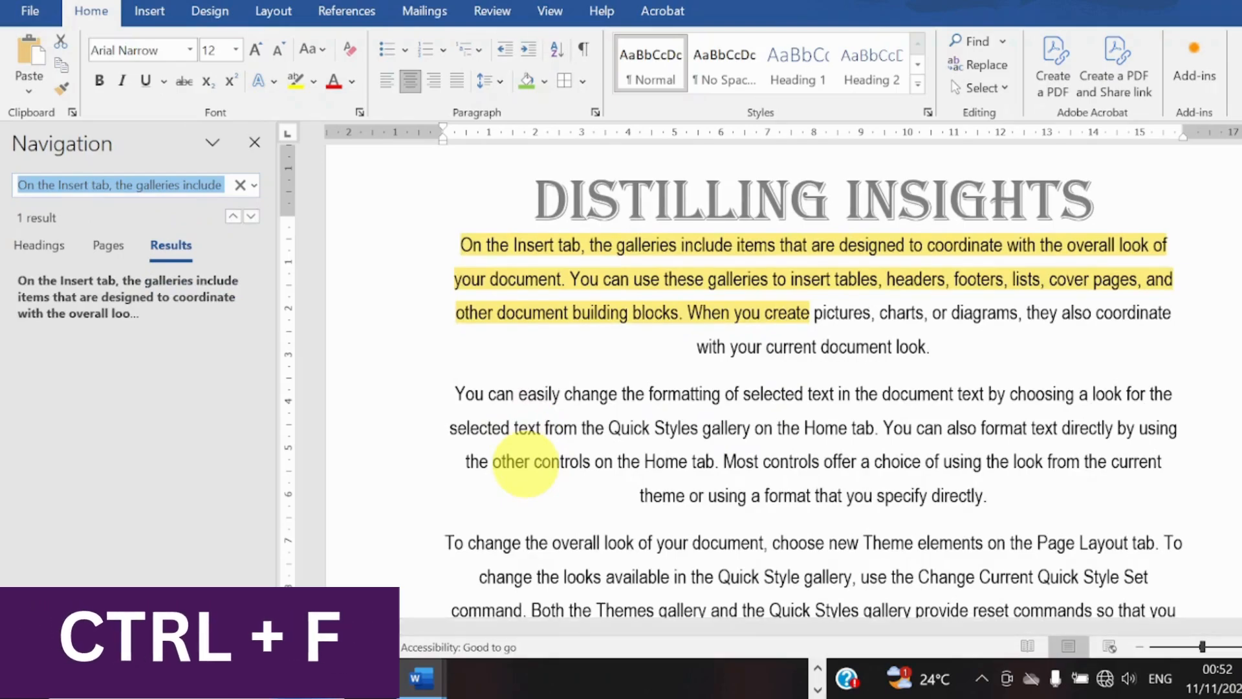
type("douc")
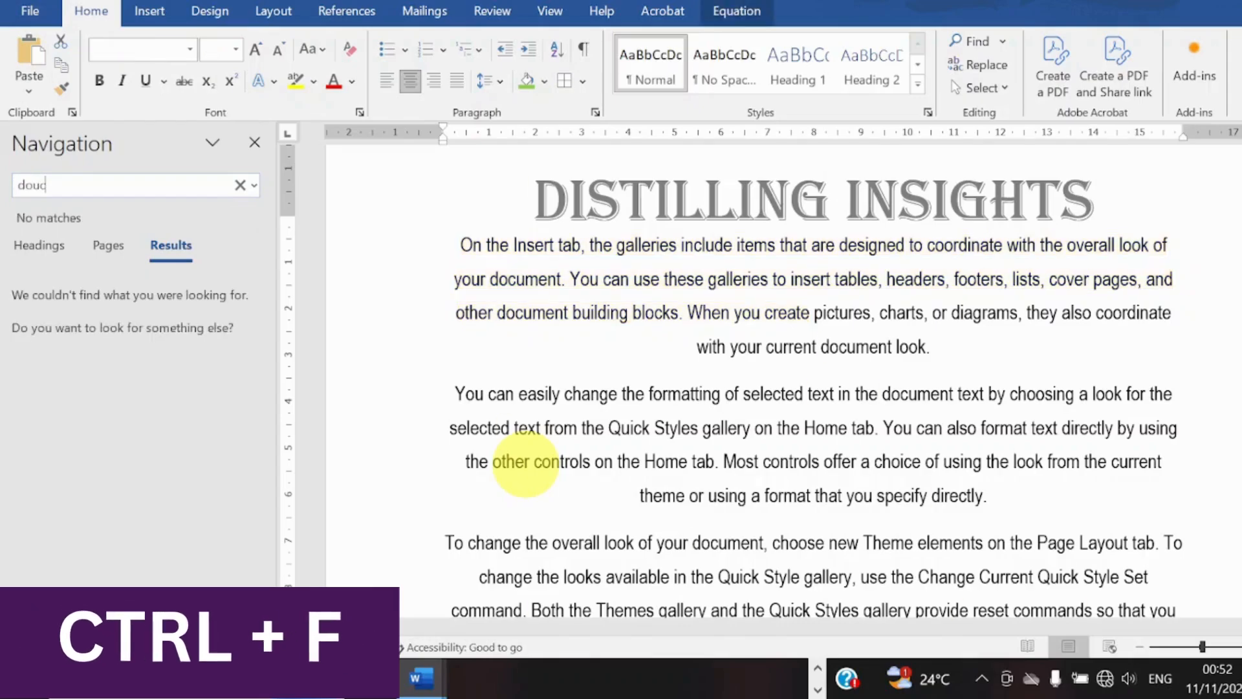
key("ctrl+a")
key("BackSpace")
key("BackSpace")
key("BackSpace")
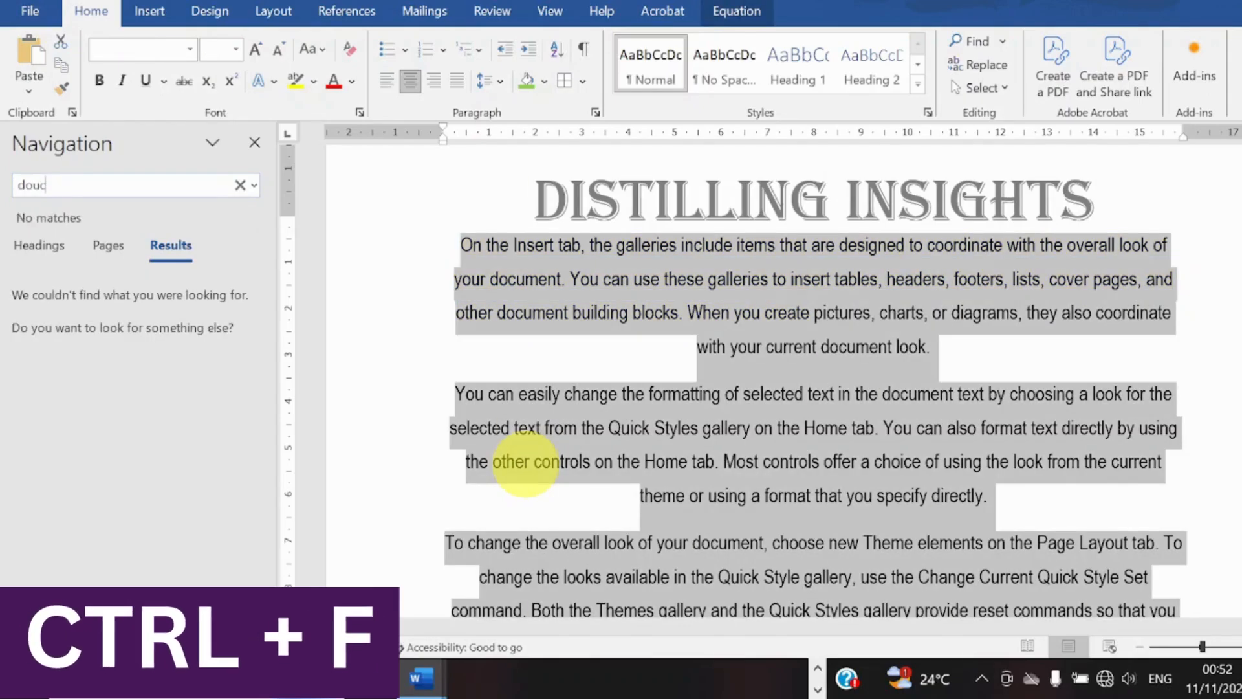
type("cum")
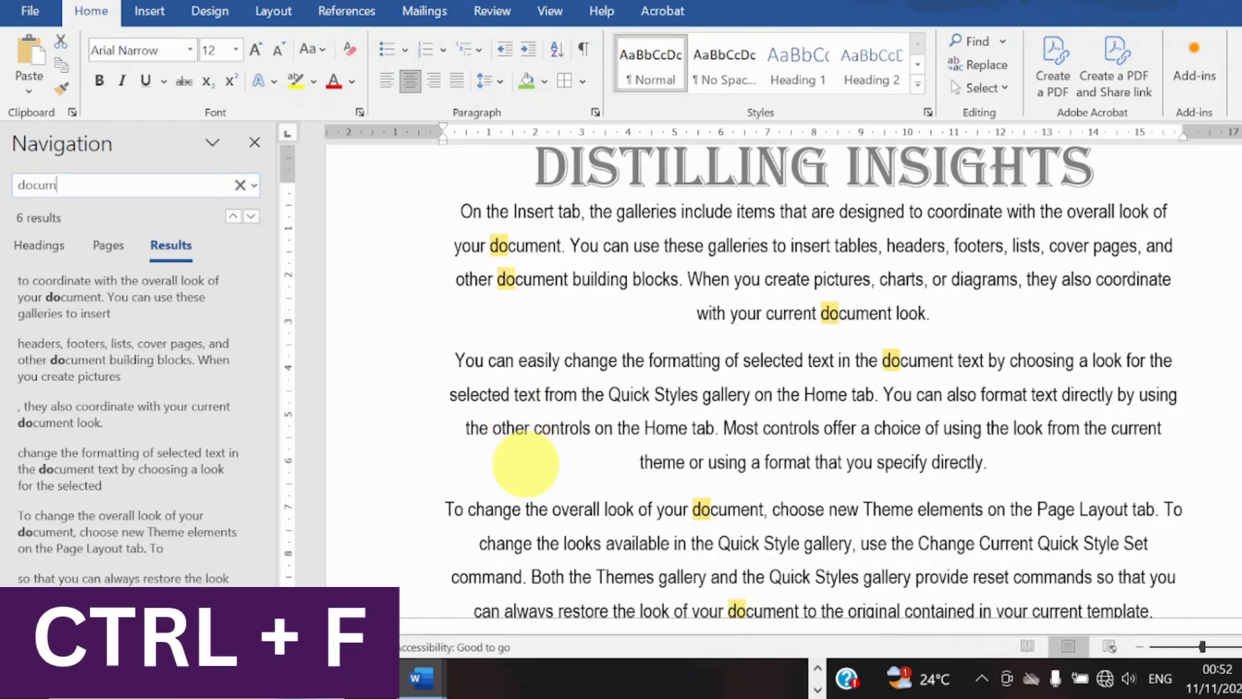
type("ent")
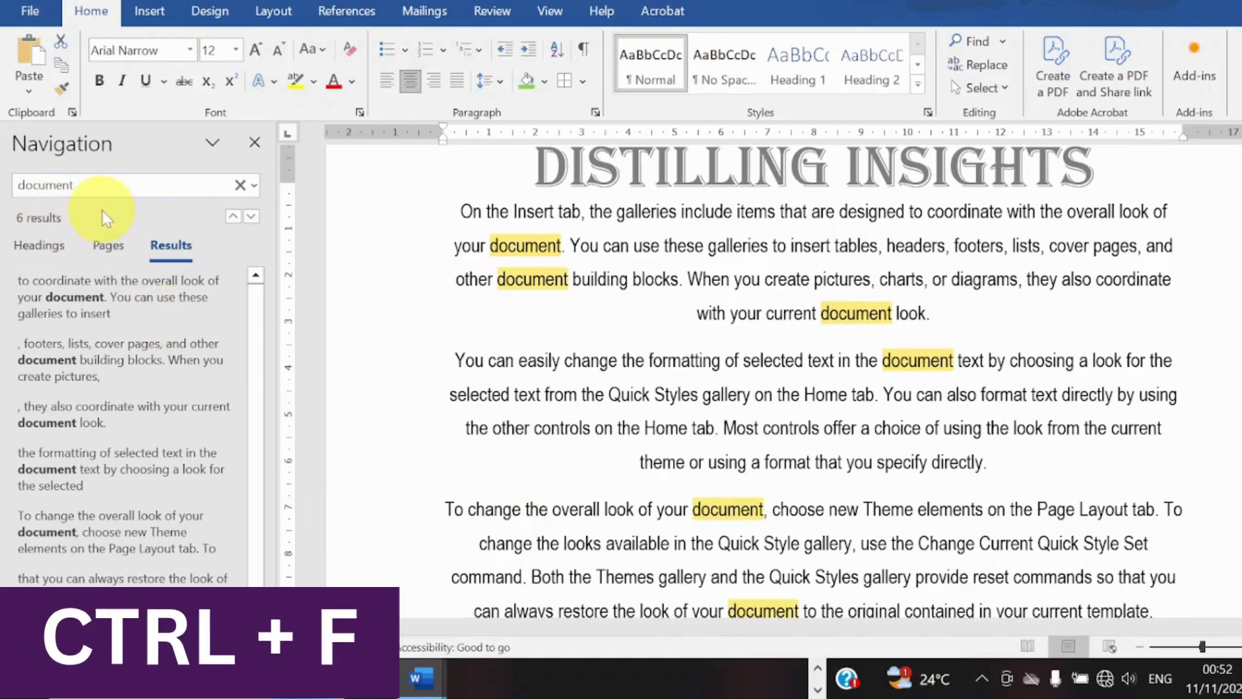
Step through the first three matches of "document" and close the search.
key("Return")
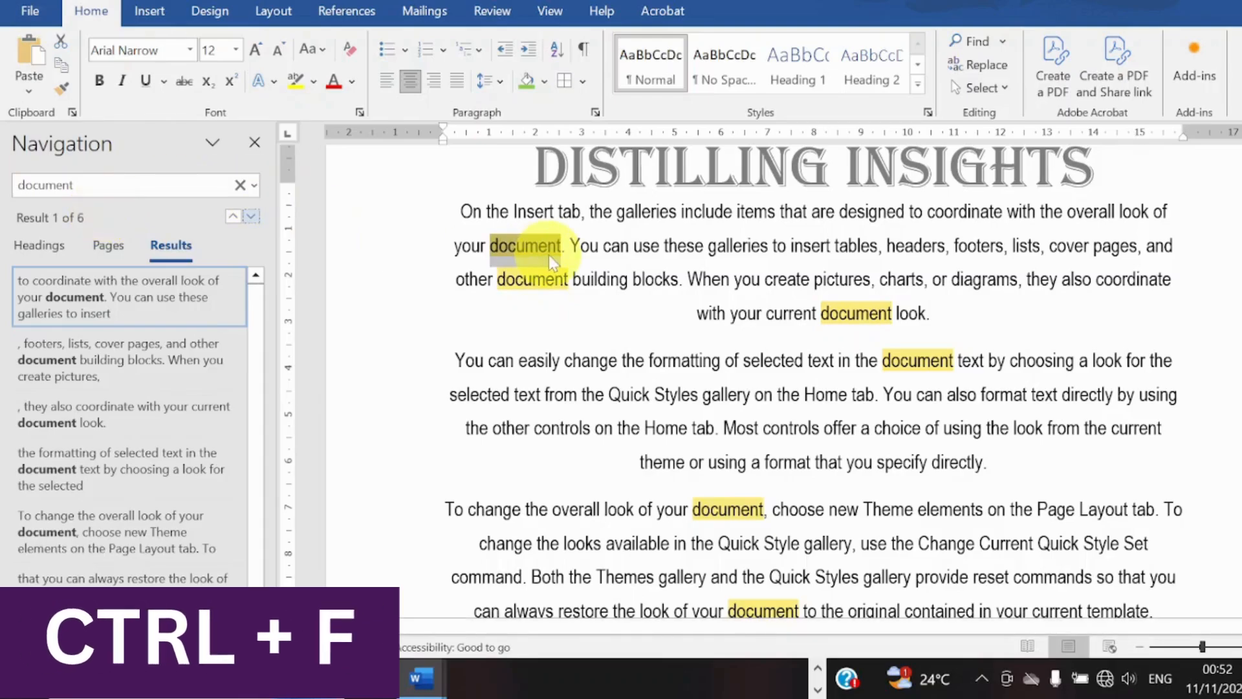
key("Return")
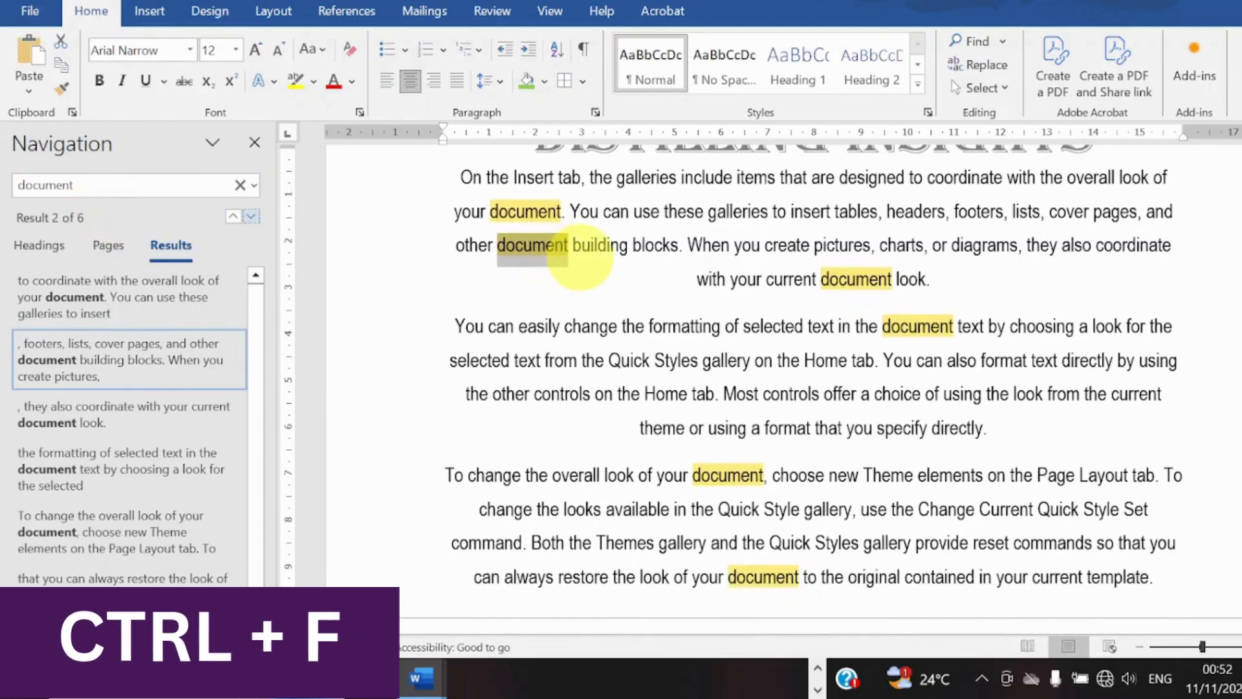
key("Return")
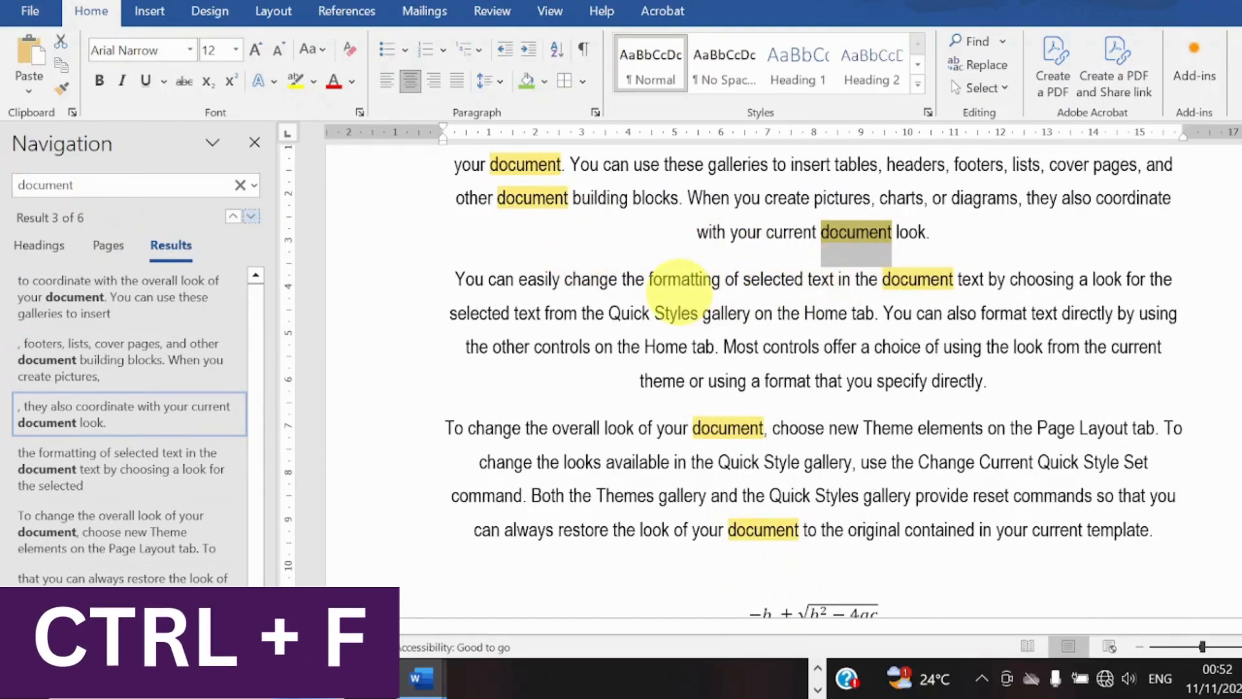
left_click(254, 141)
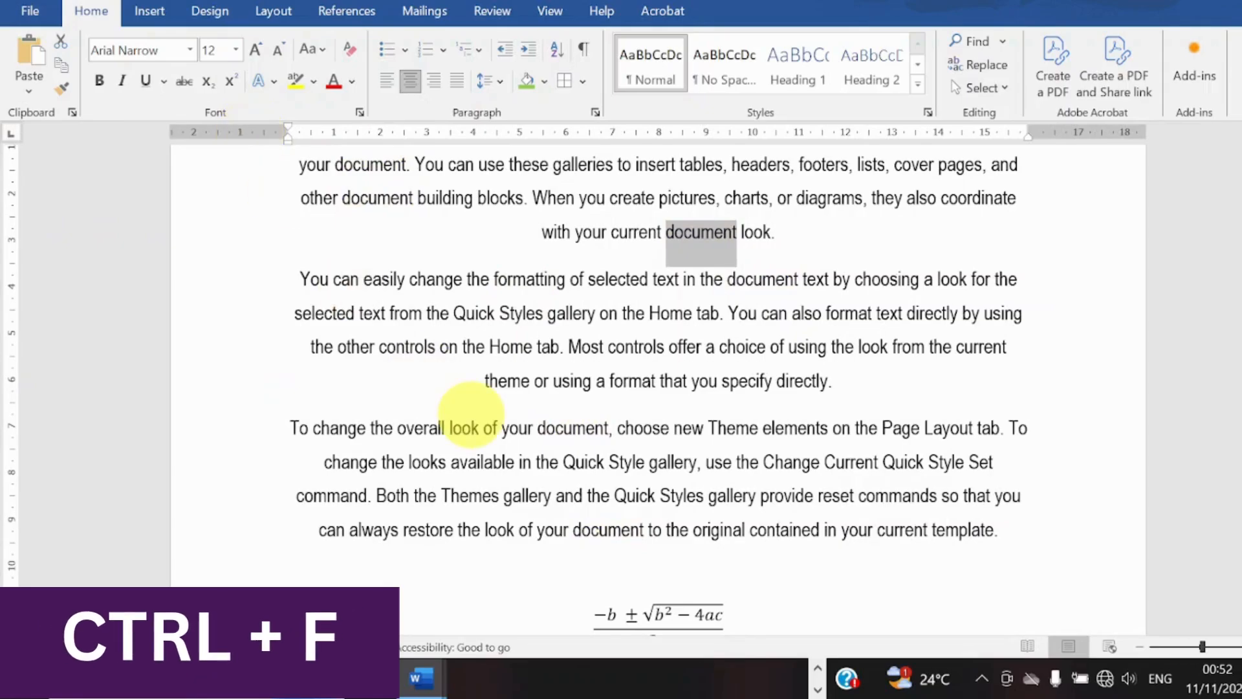
Go to page 1 of the document with Go To and close the dialog.
key("ctrl+g")
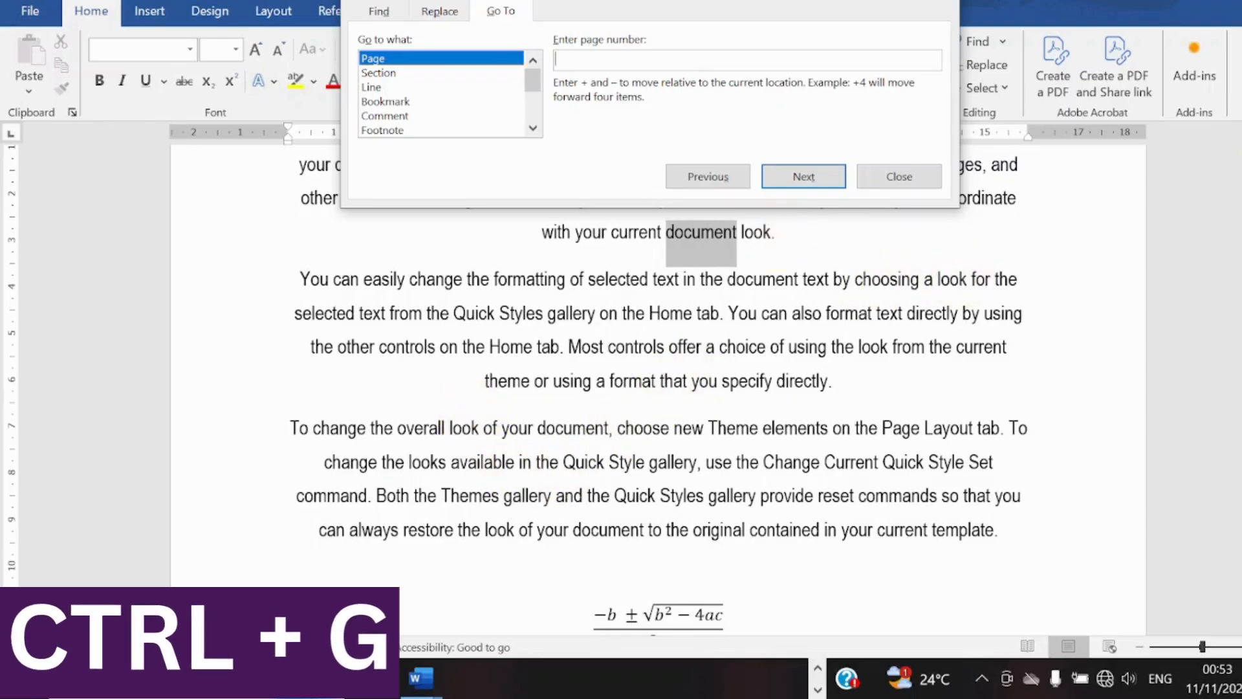
scroll(658, 401, "down", 10)
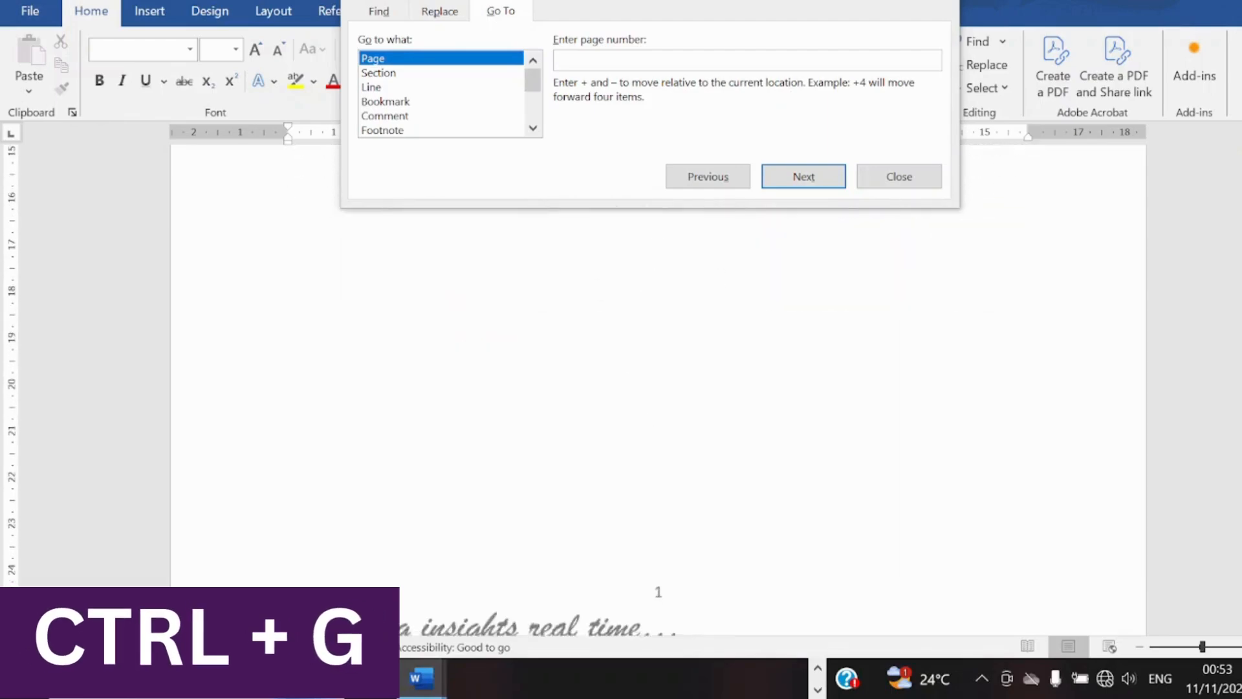
left_click(944, 273)
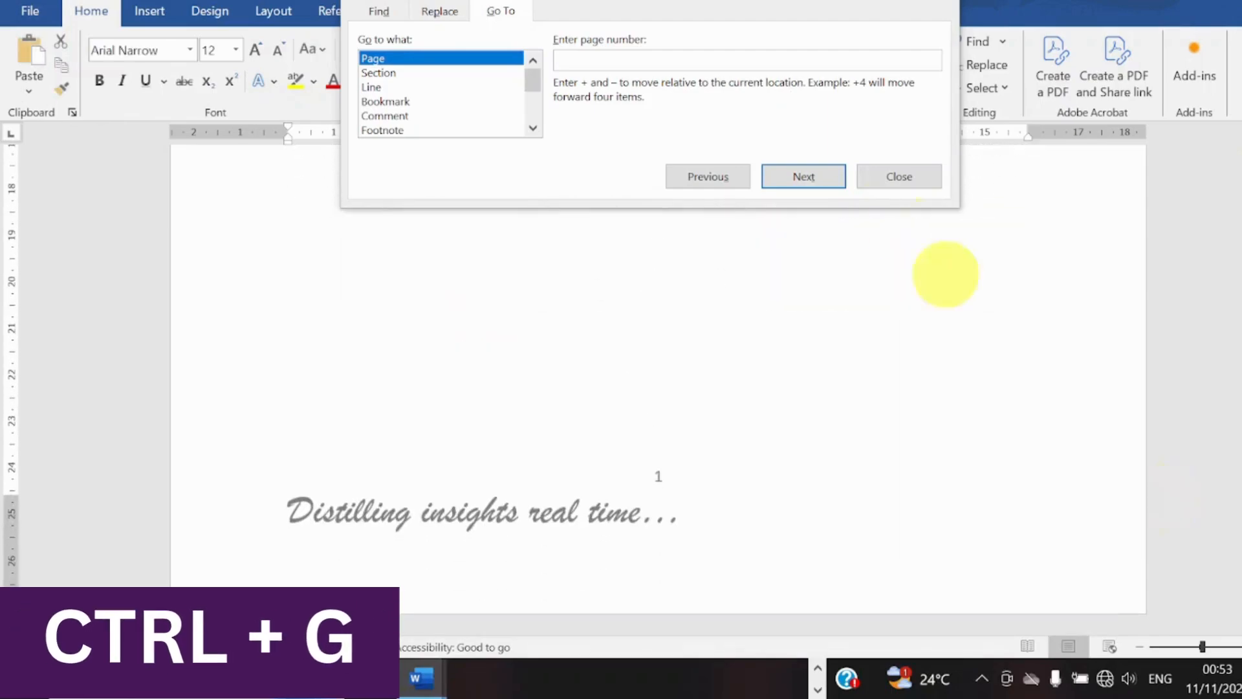
left_click(835, 58)
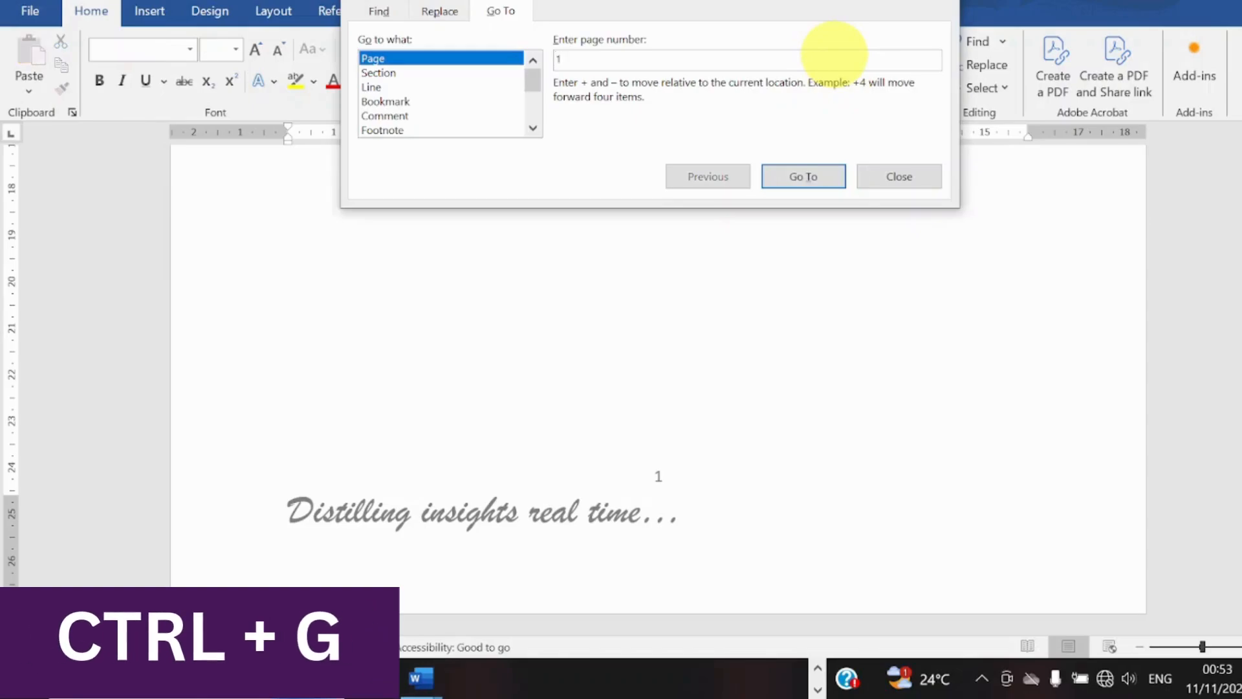
key("Return")
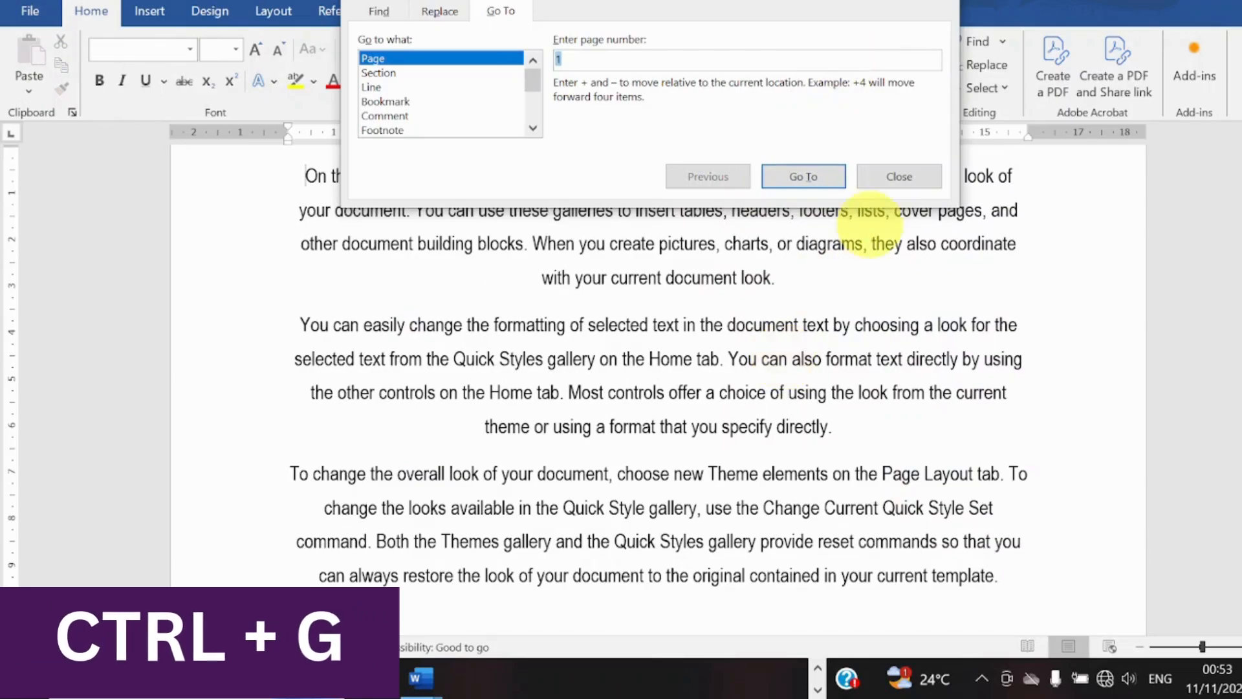
left_click(880, 176)
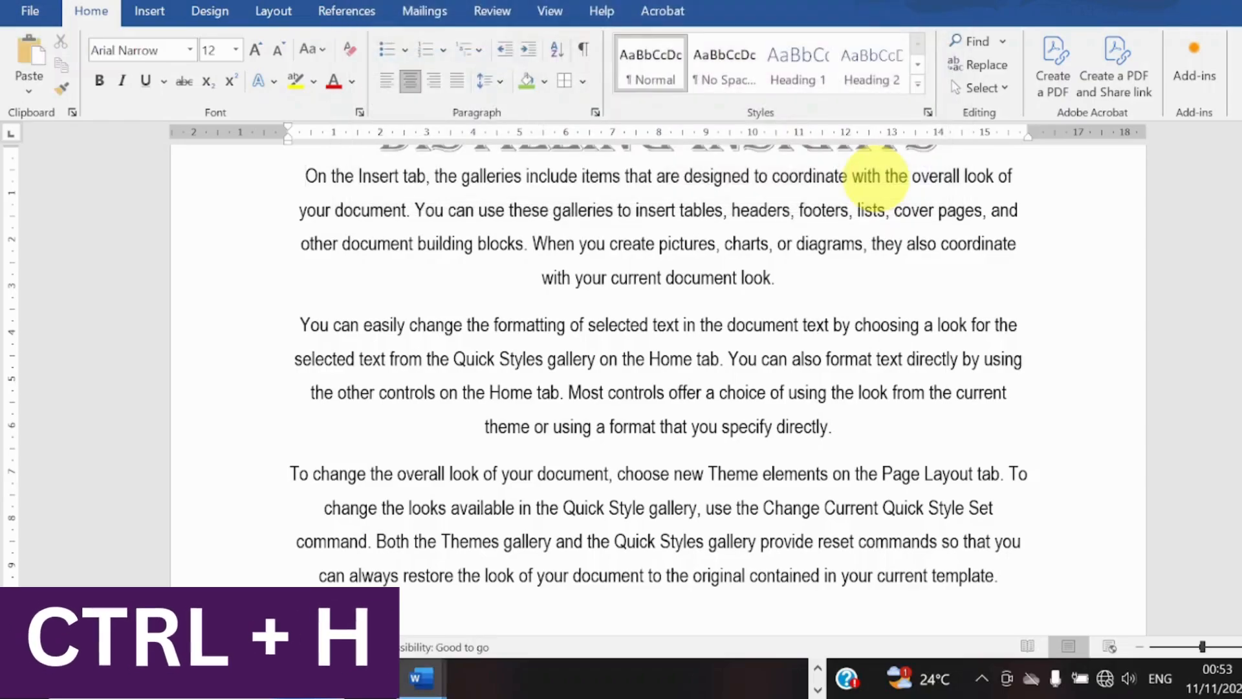
Replace every "your" in the document with "my" and close Find and Replace.
key("ctrl+h")
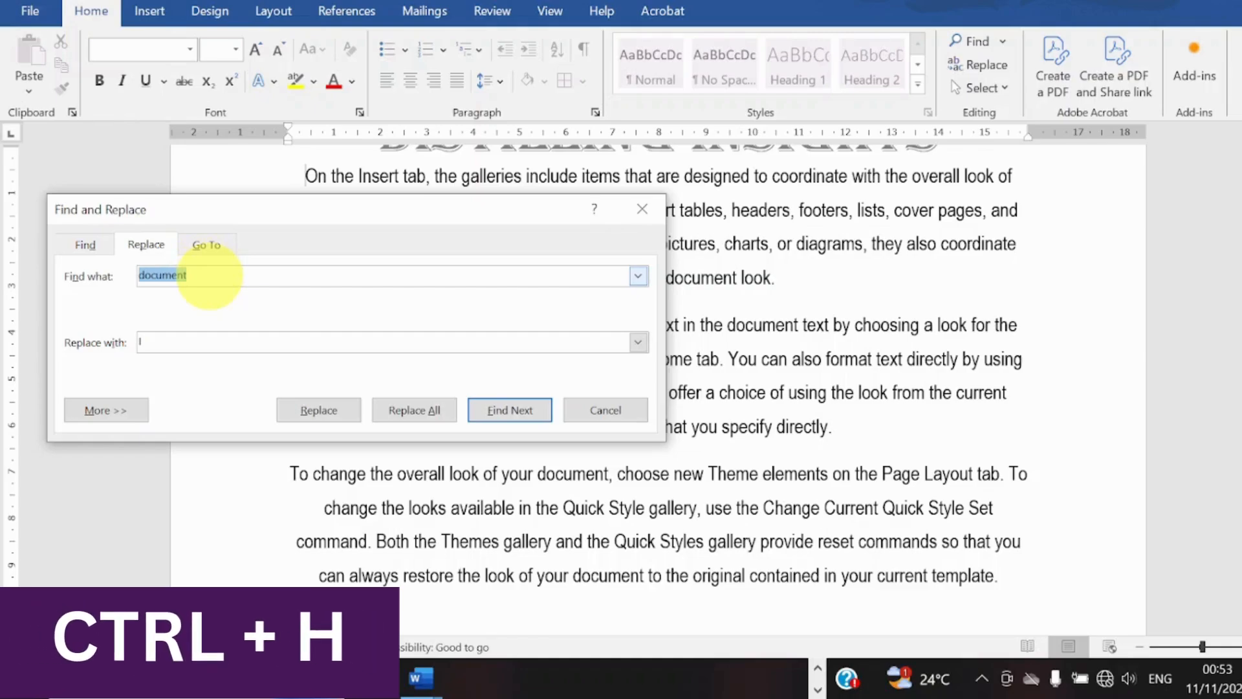
key("BackSpace")
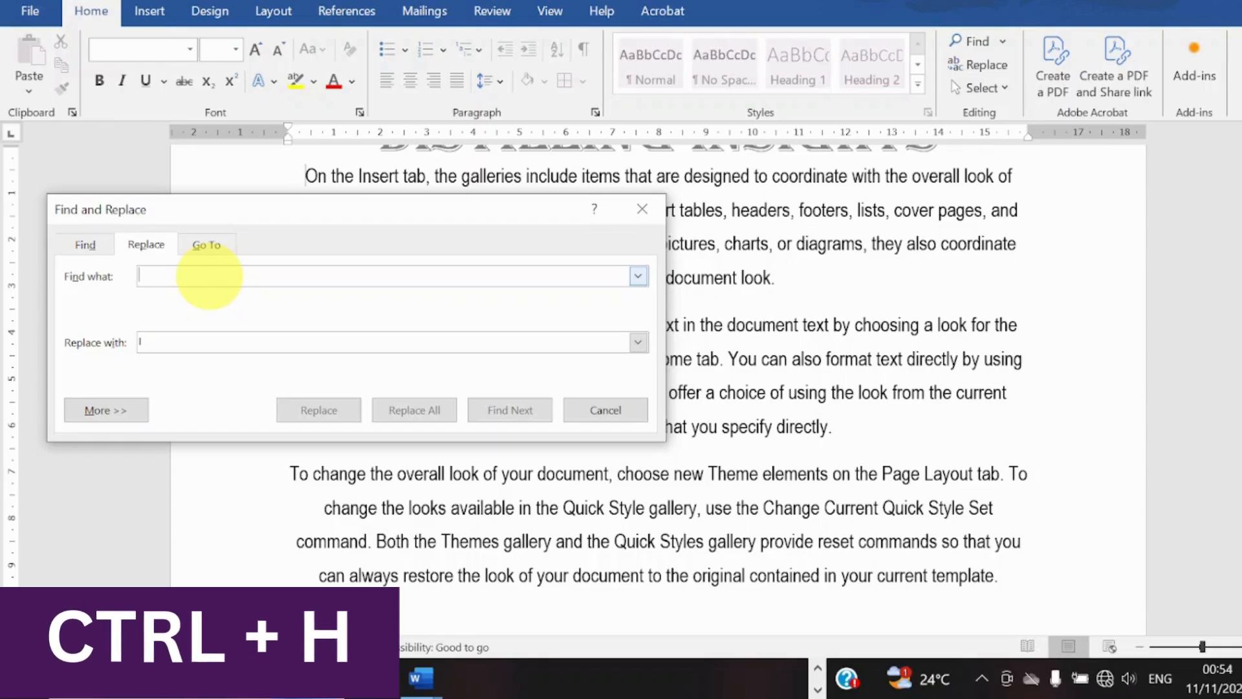
type("your")
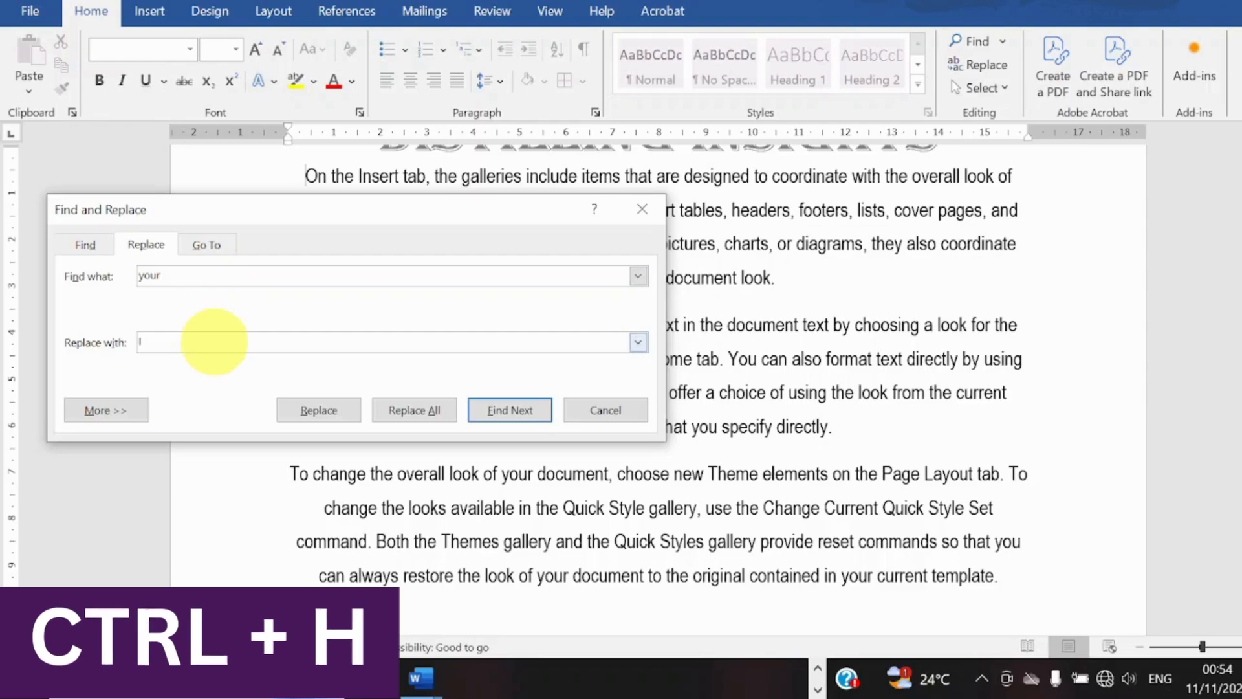
left_click(215, 341)
type("my")
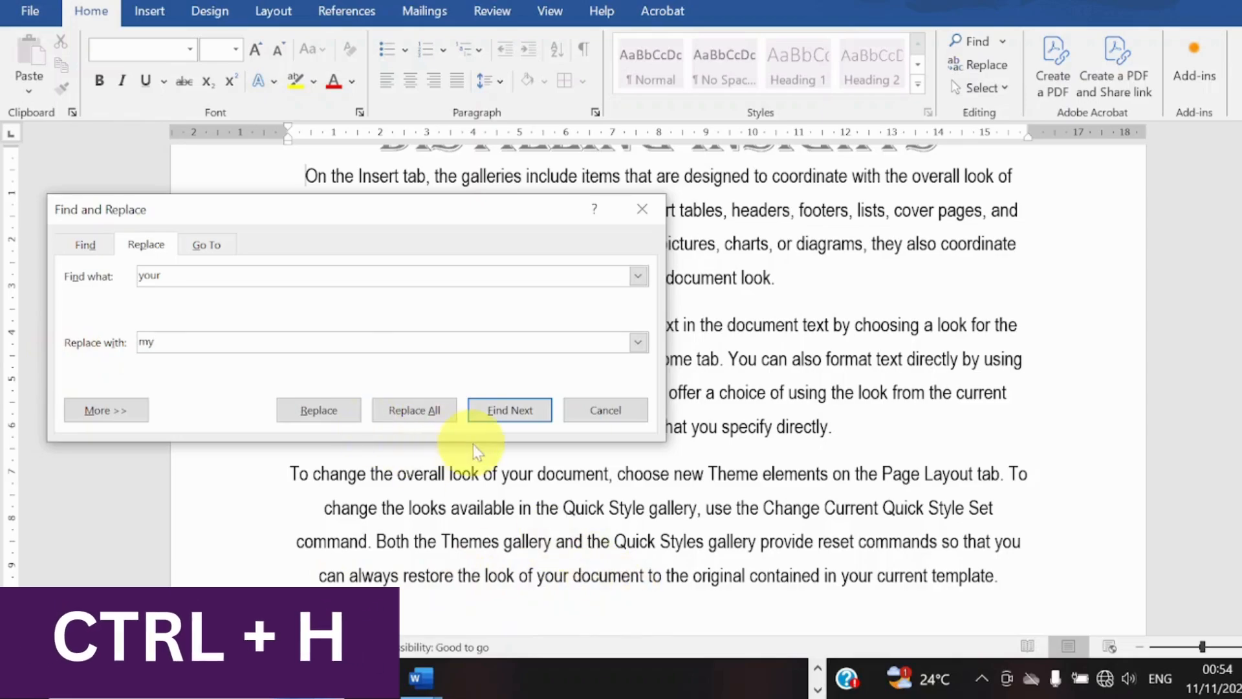
left_click(432, 412)
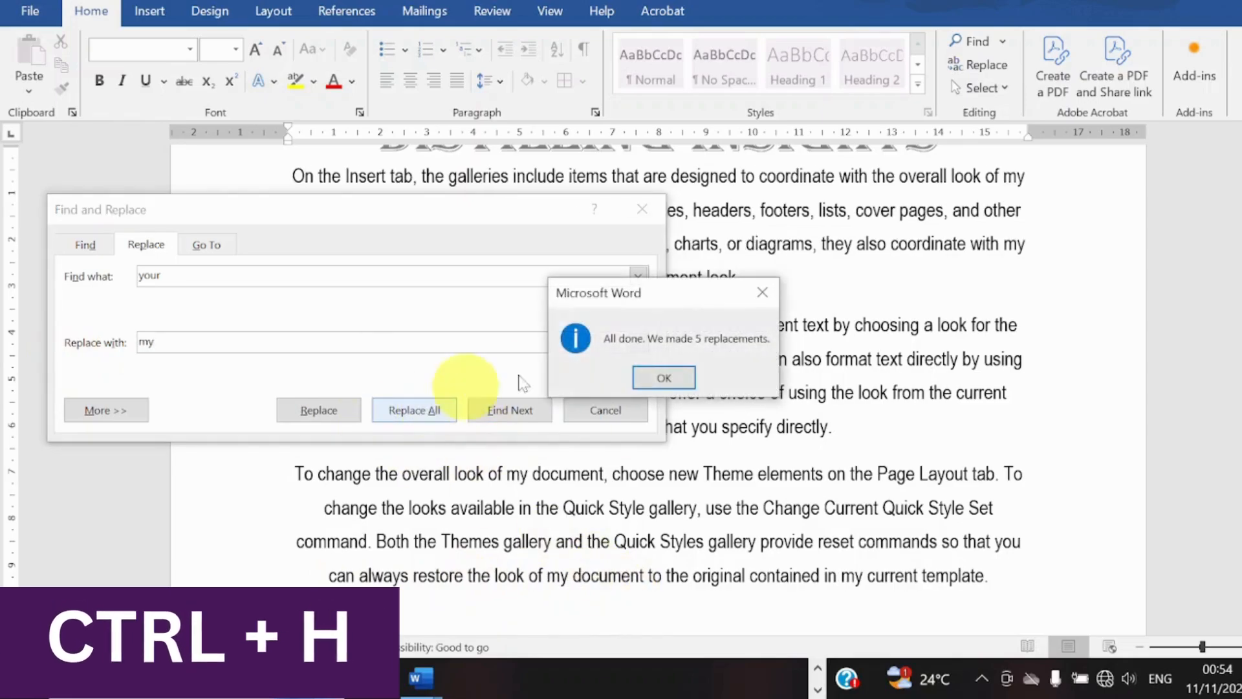
left_click(667, 378)
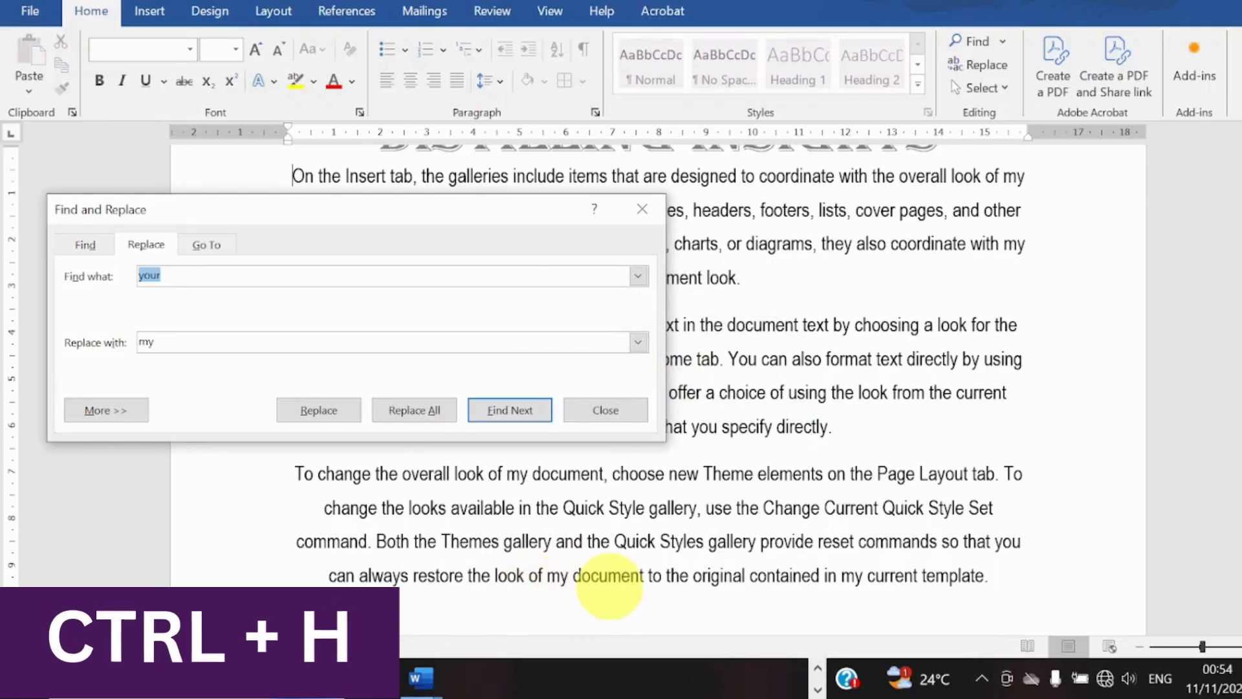
left_click(660, 214)
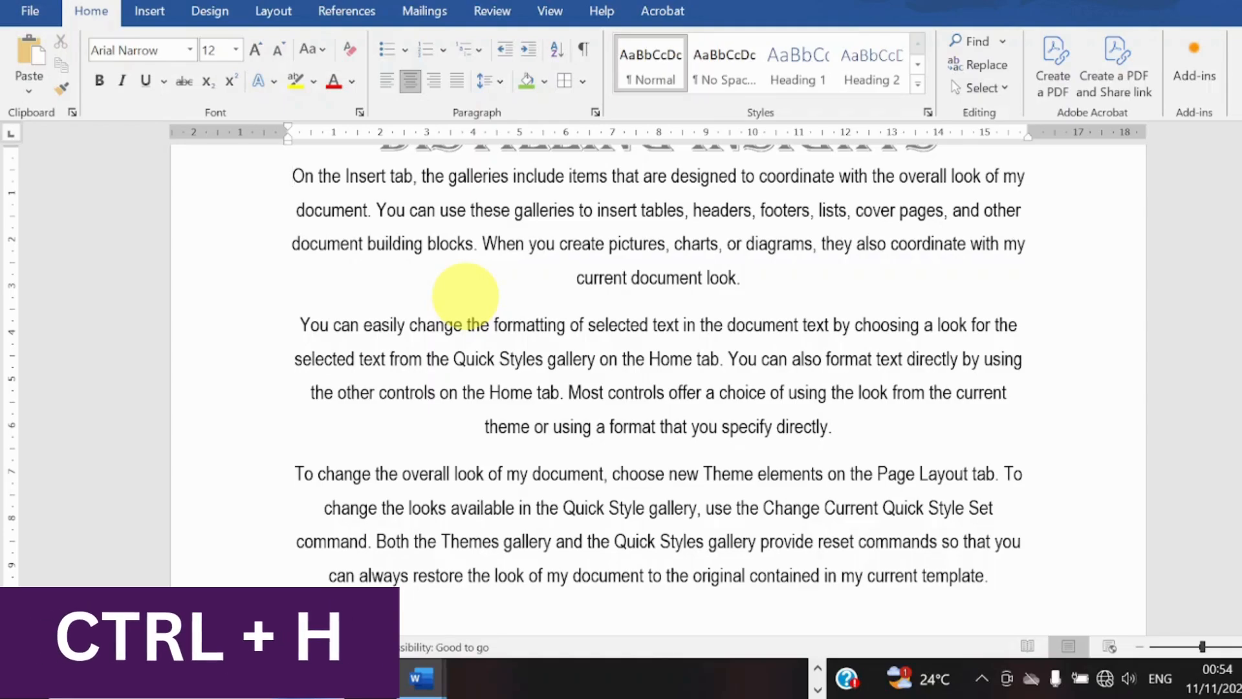
Italicise all of the document's text and justify its paragraphs.
key("ctrl+a")
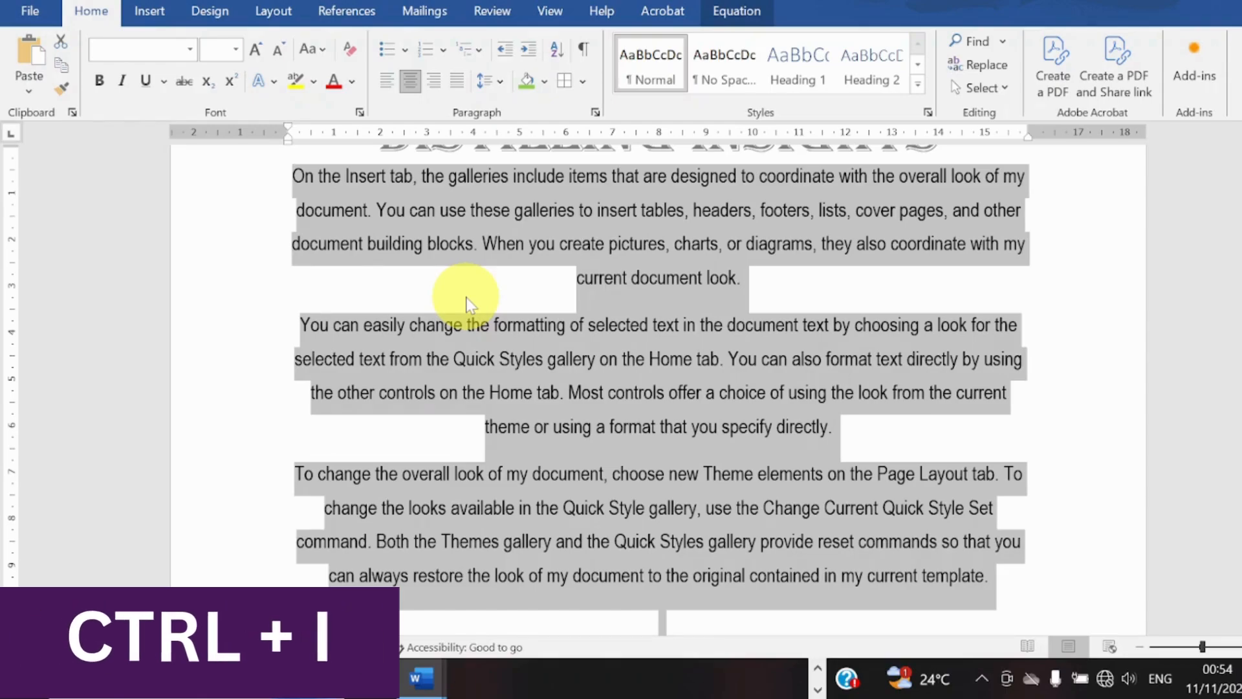
left_click(528, 255)
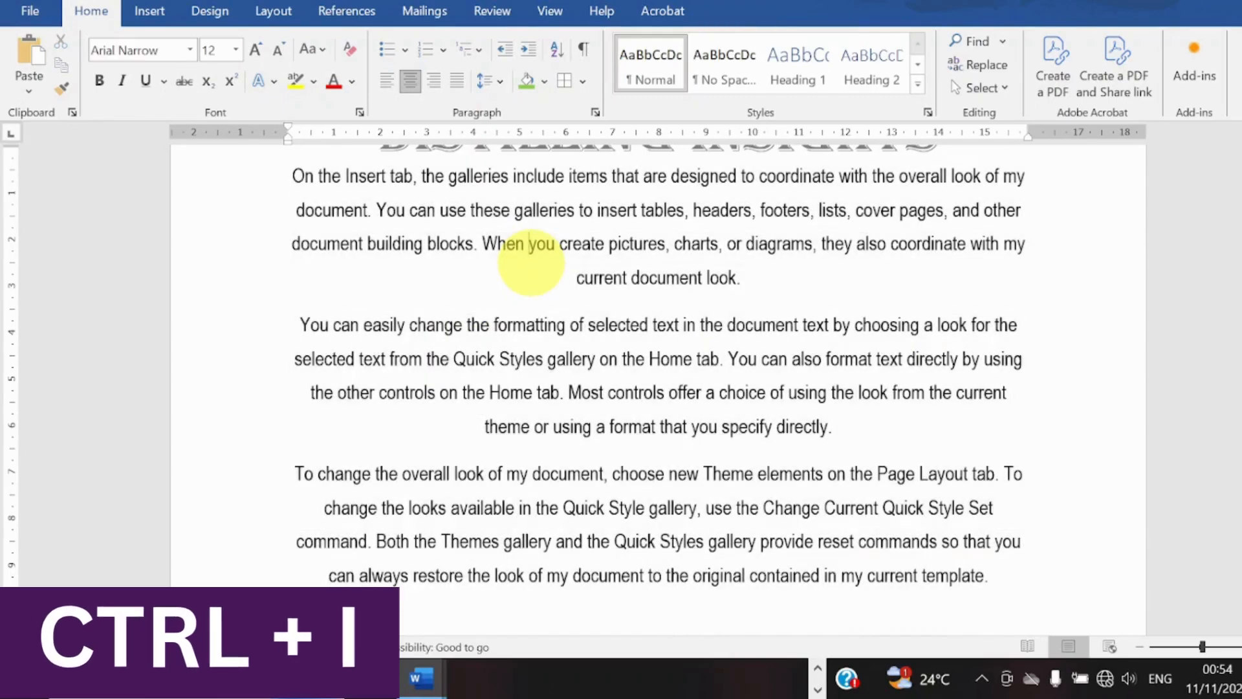
key("ctrl+i")
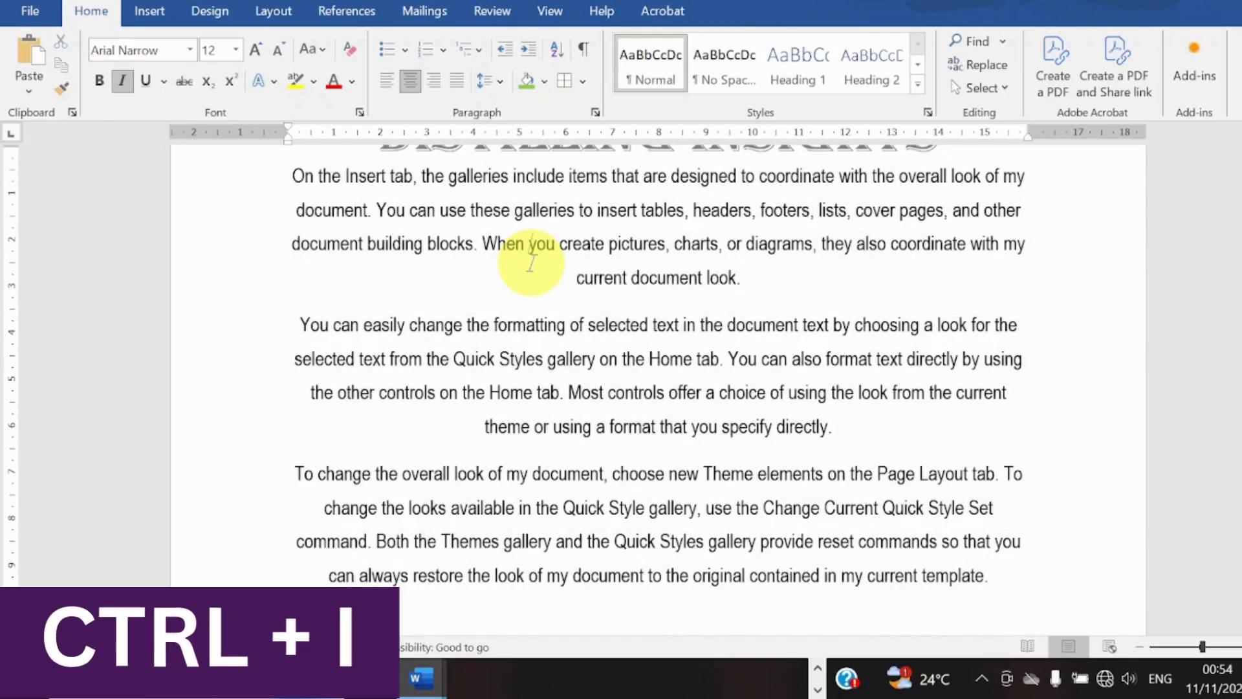
key("ctrl+a")
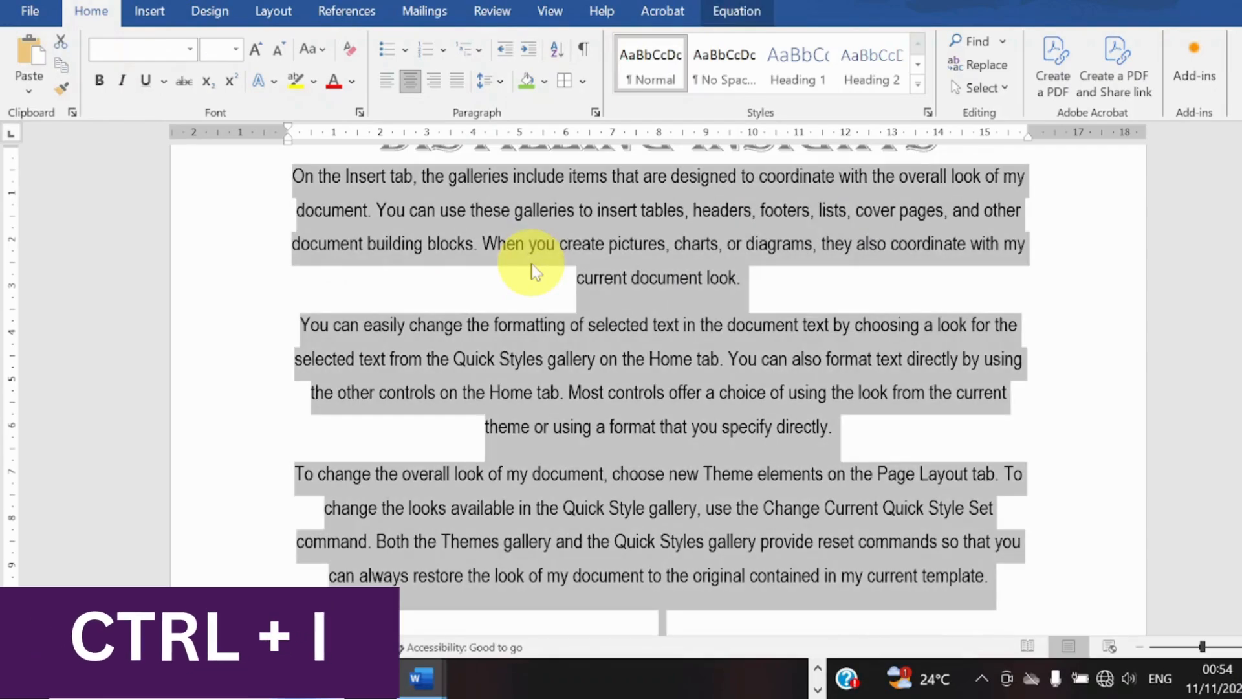
key("ctrl+i")
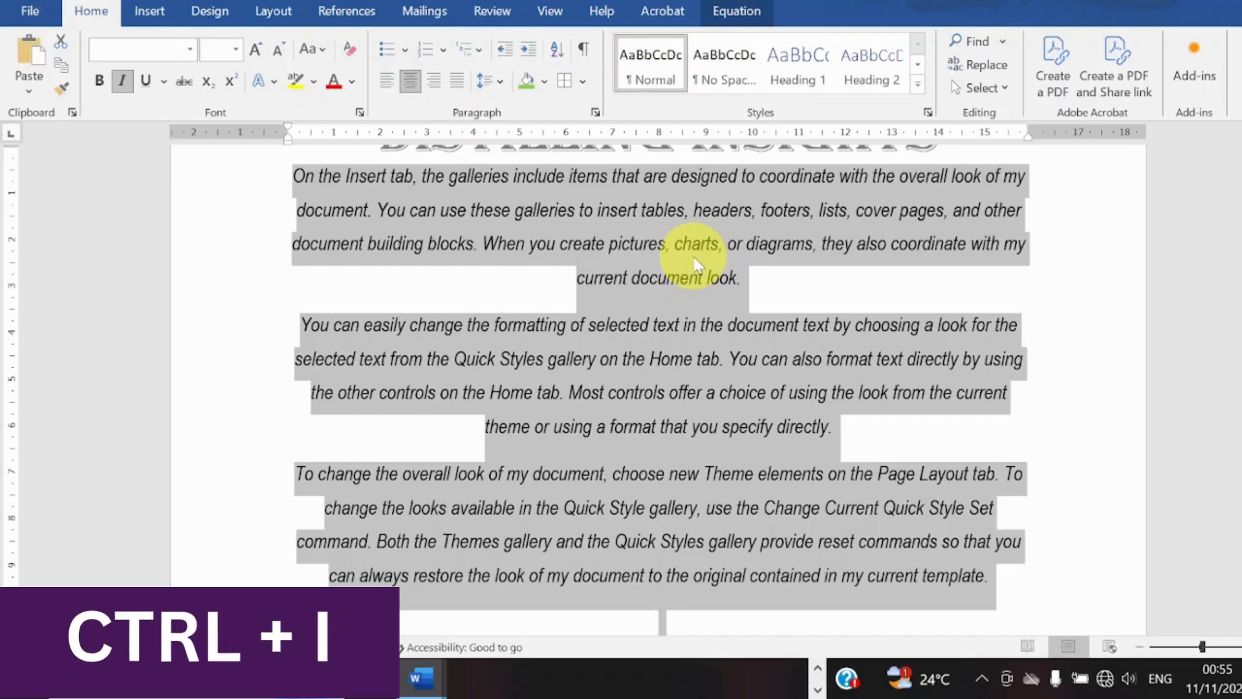
key("ctrl+j")
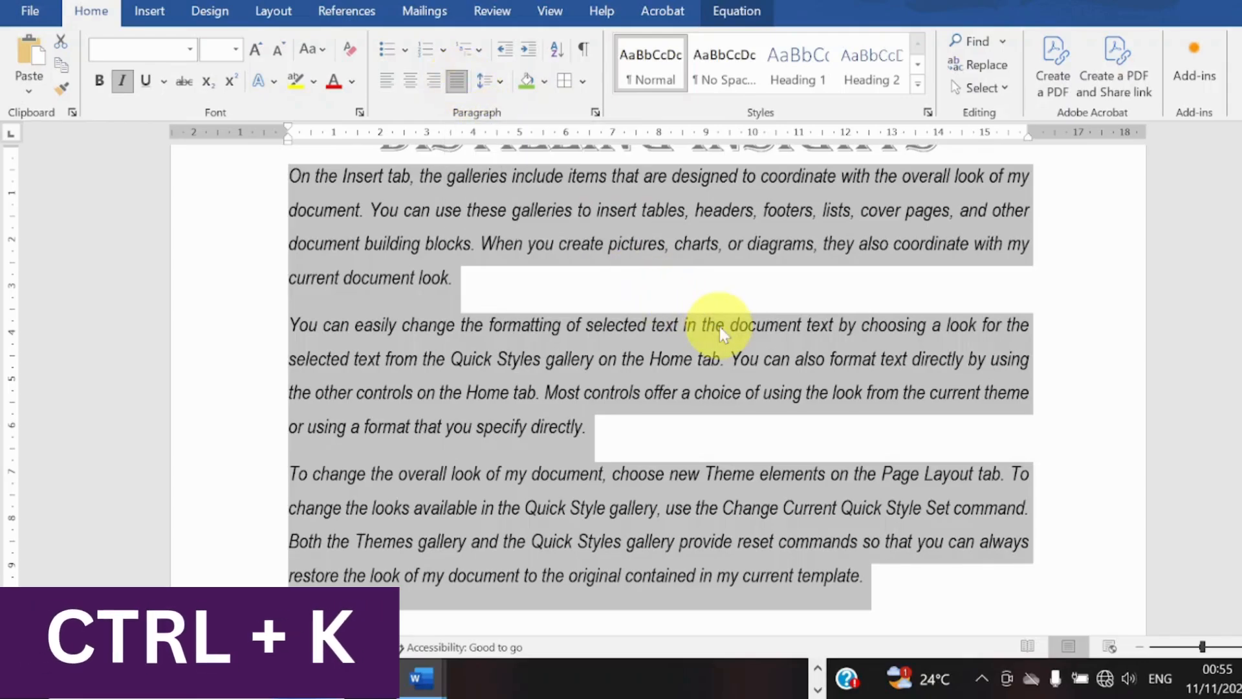
Open the hyperlink settings for the selected text, close them without adding a link, and left-align the paragraphs.
key("ctrl+k")
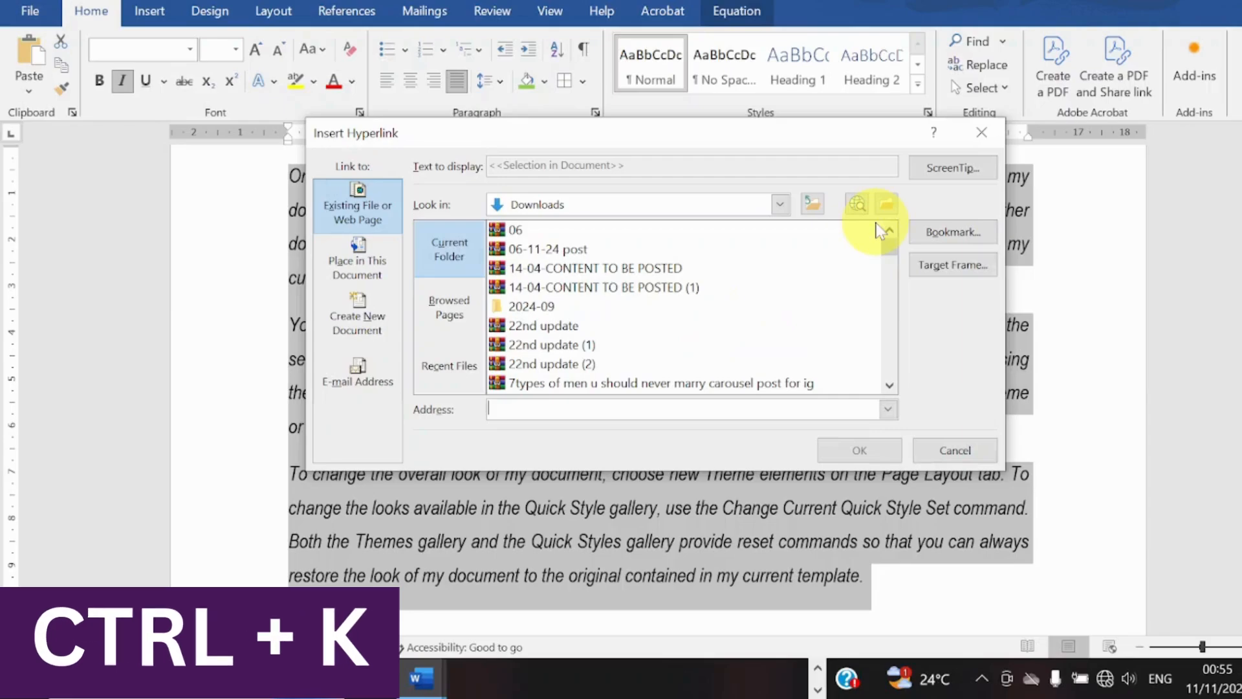
left_click(974, 128)
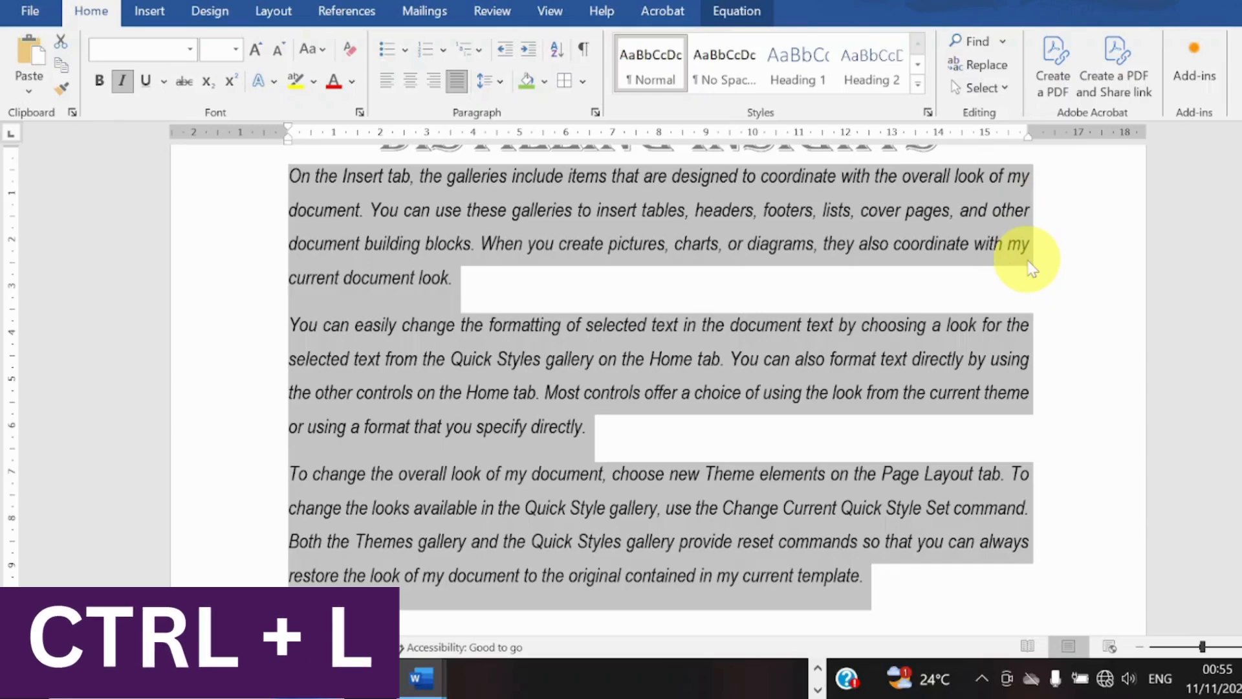
key("ctrl+l")
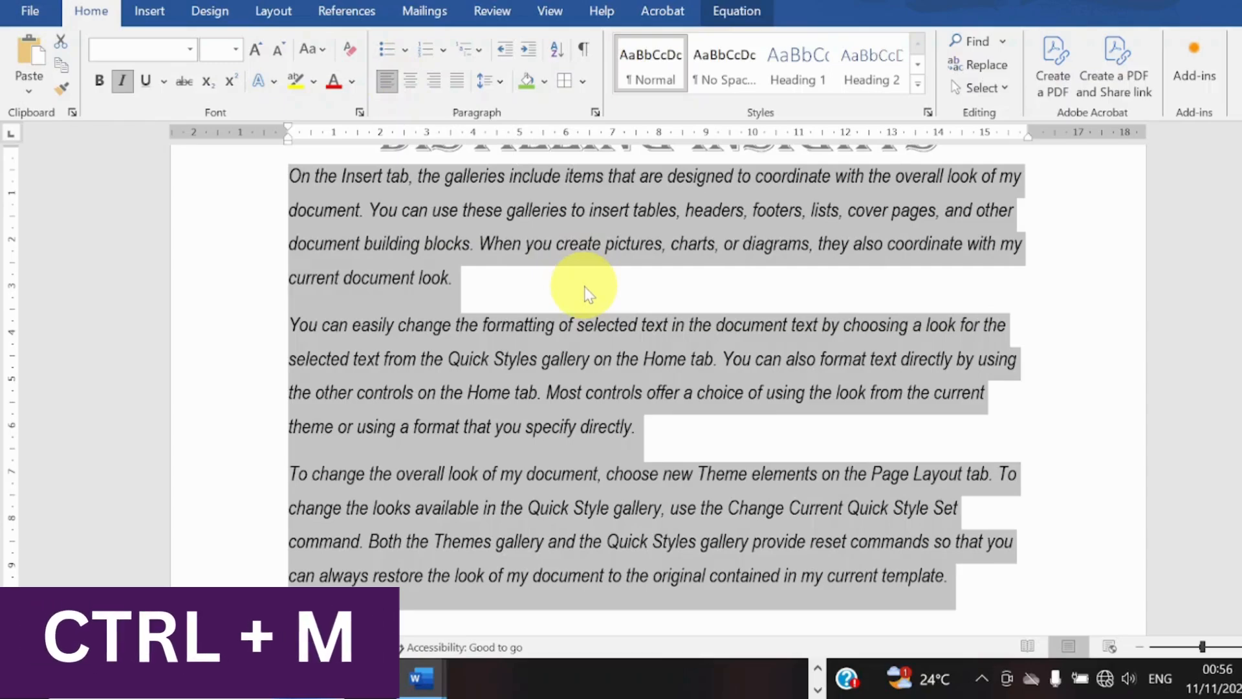
Indent the selected paragraphs by three levels and remove all three indents again.
key("ctrl+m")
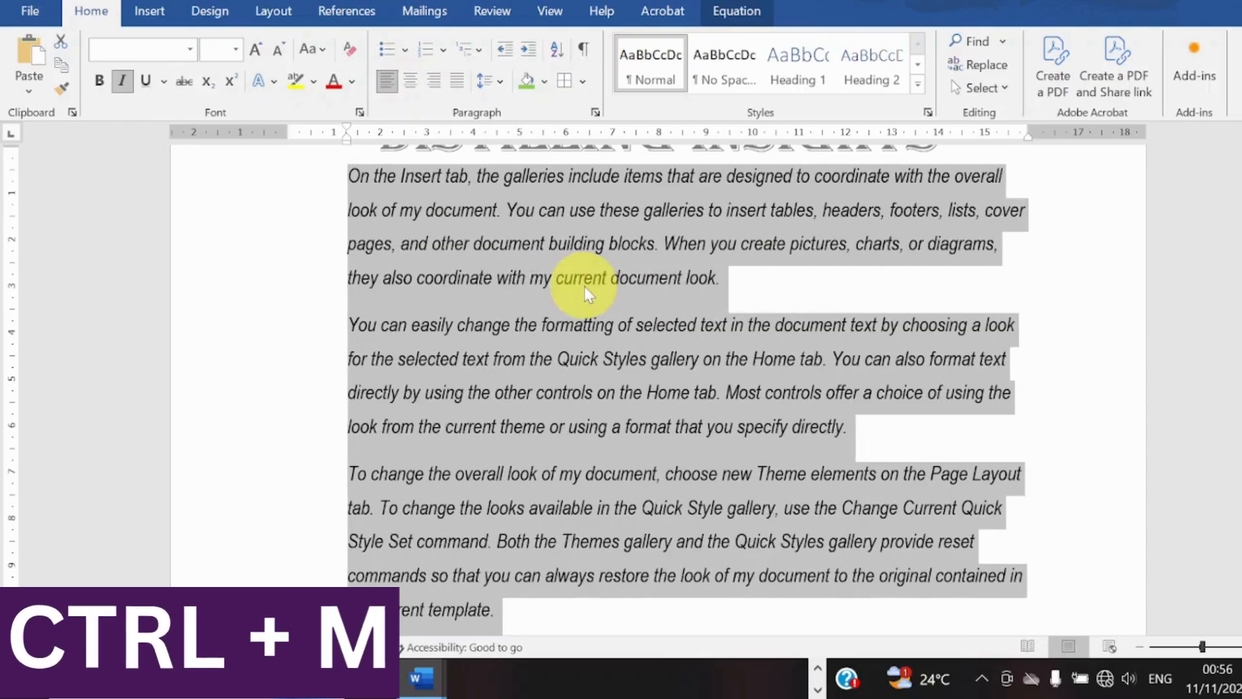
key("ctrl+m")
key("ctrl+m")
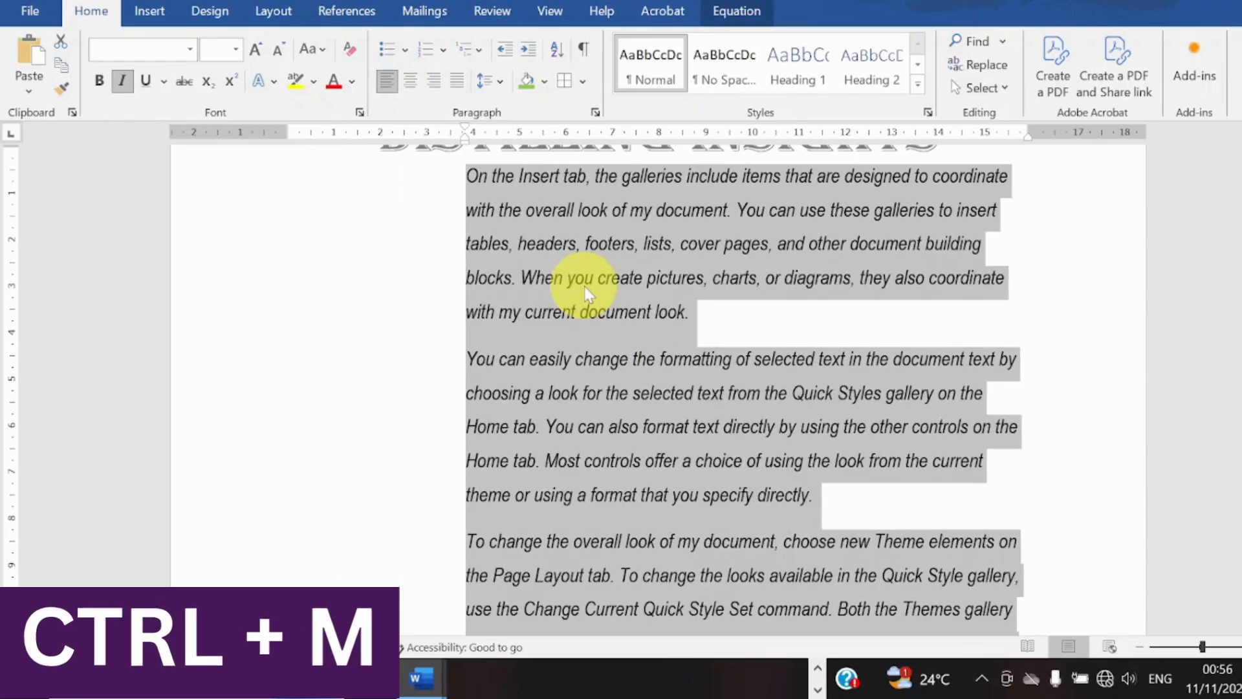
key("ctrl+shift+m")
key("ctrl+shift+m")
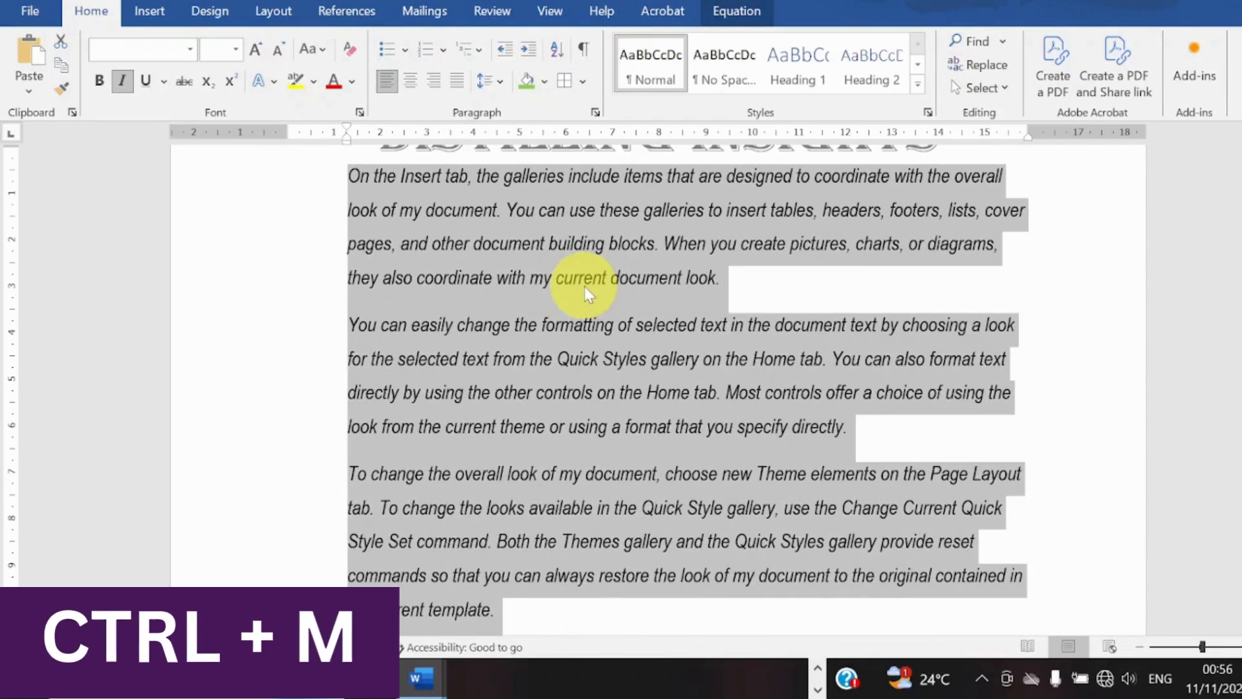
key("ctrl+shift+m")
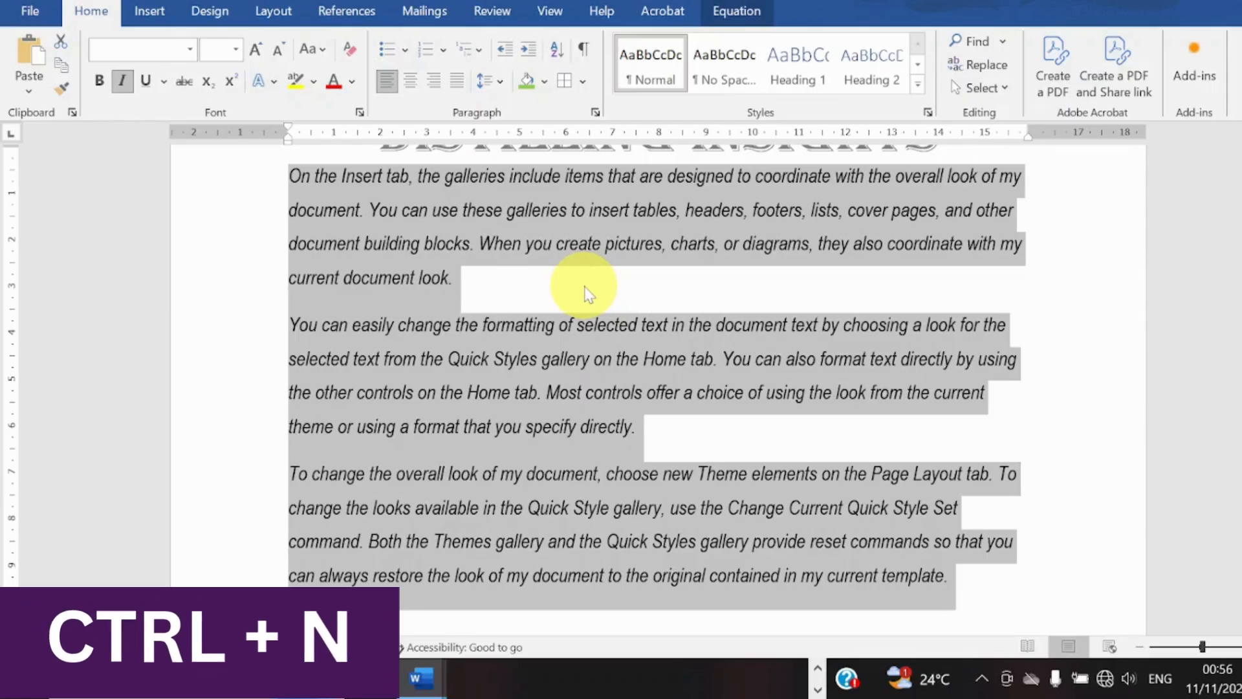
Create a new document, view the recent files available for opening, and return to the sample document.
key("ctrl+n")
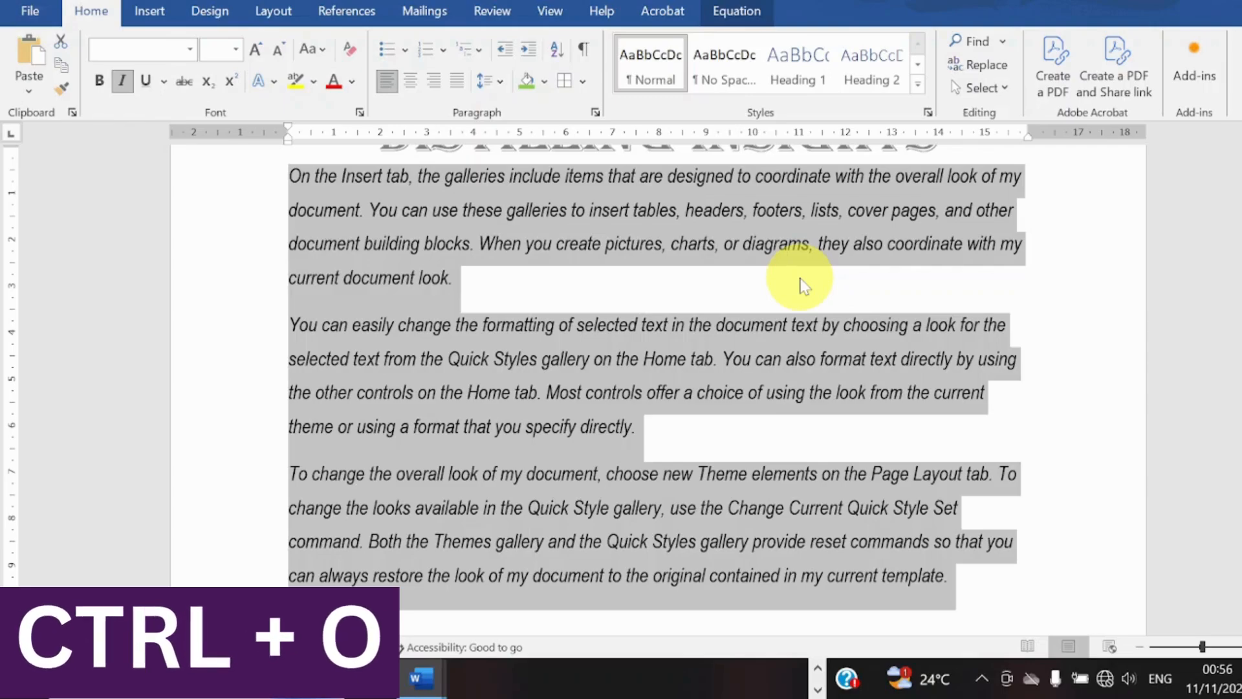
key("ctrl+o")
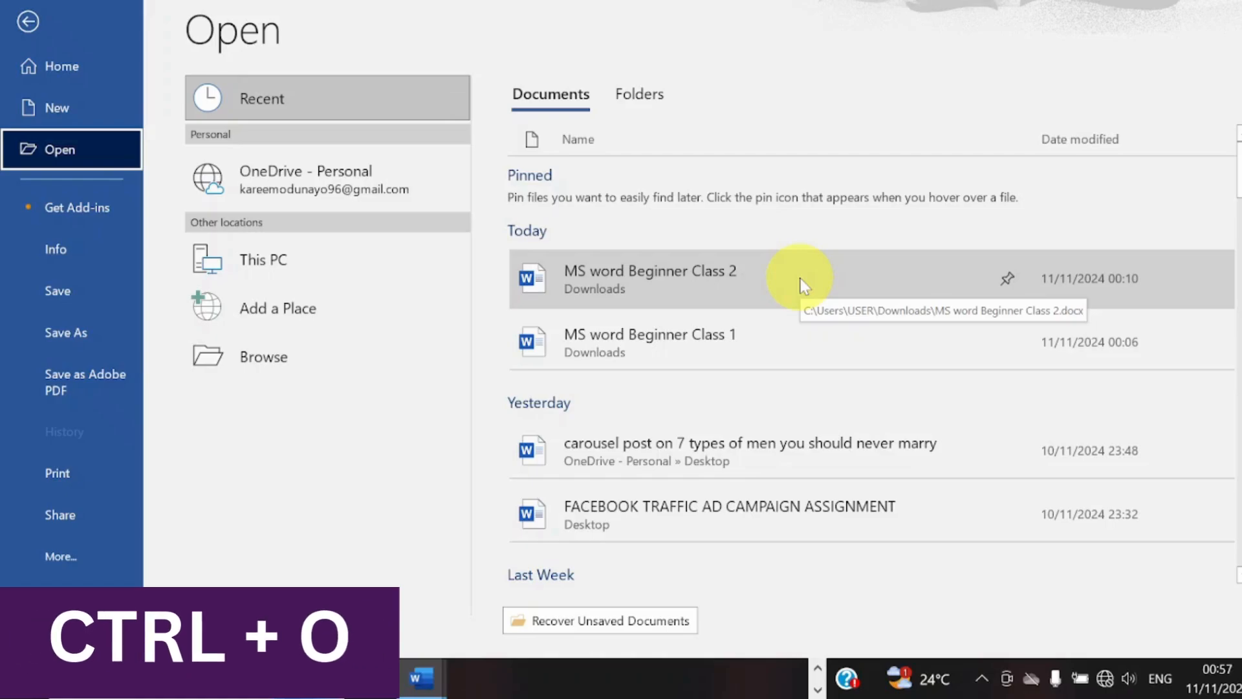
left_click(28, 21)
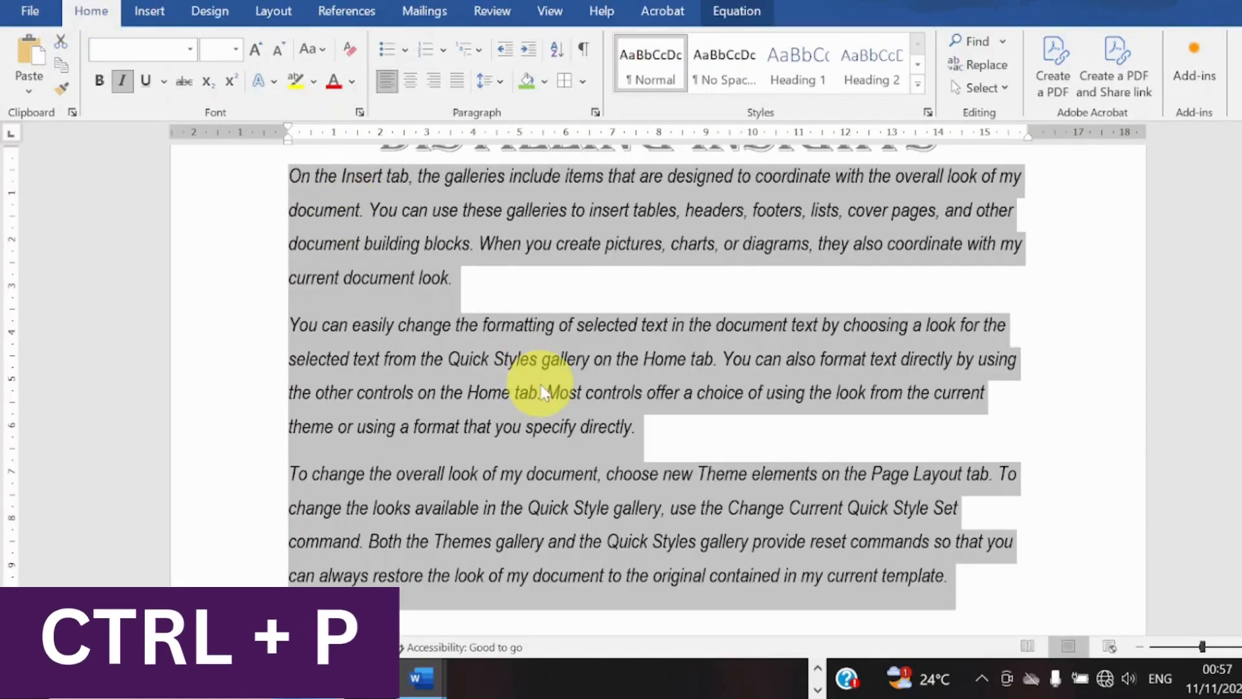
Examine the print preview and the available printers, and return to the document without printing.
key("ctrl+p")
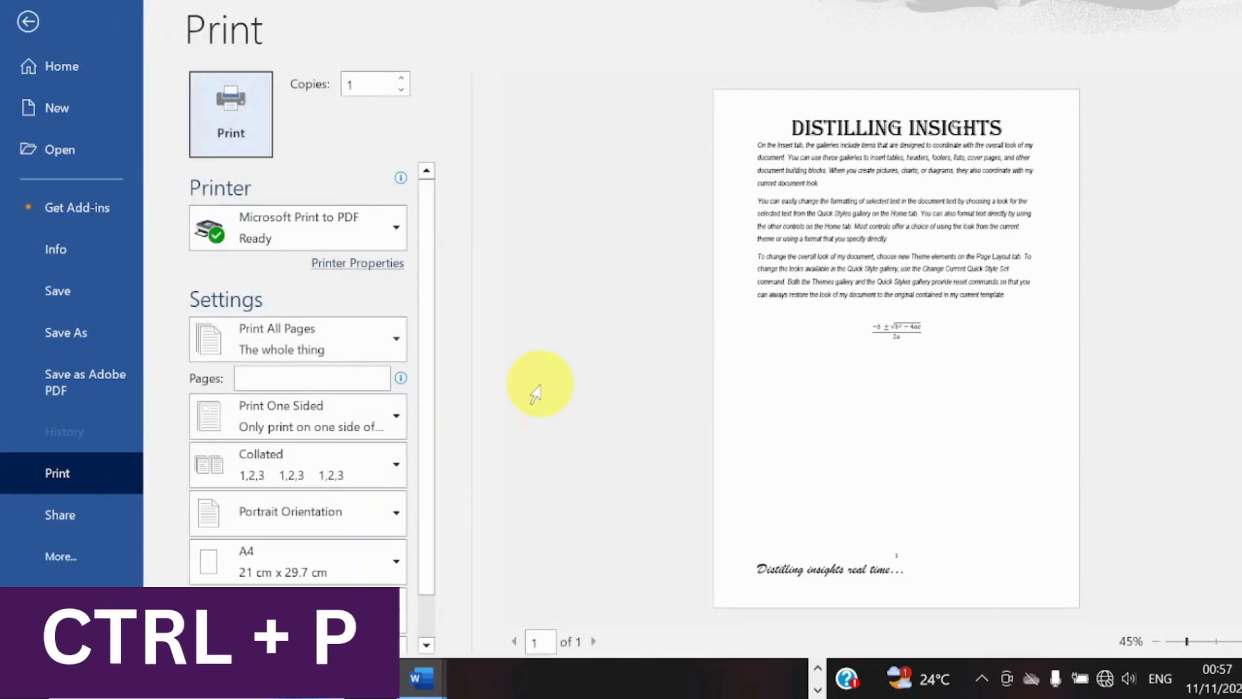
left_click(406, 230)
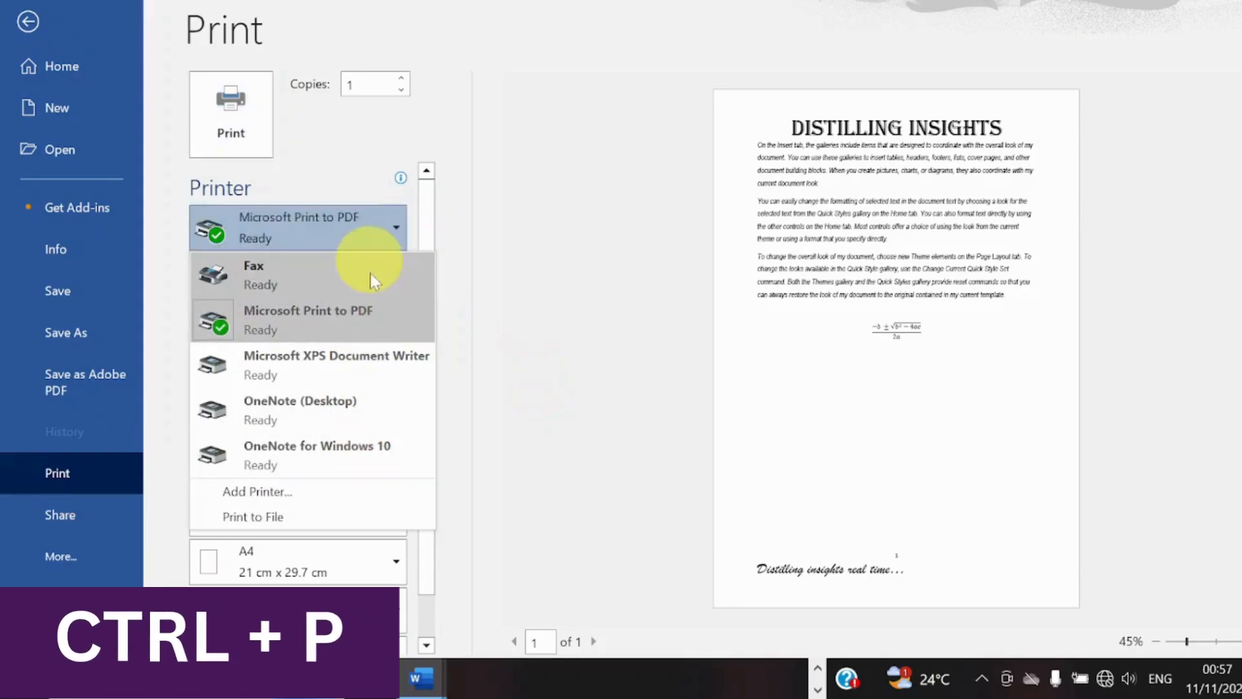
left_click(359, 167)
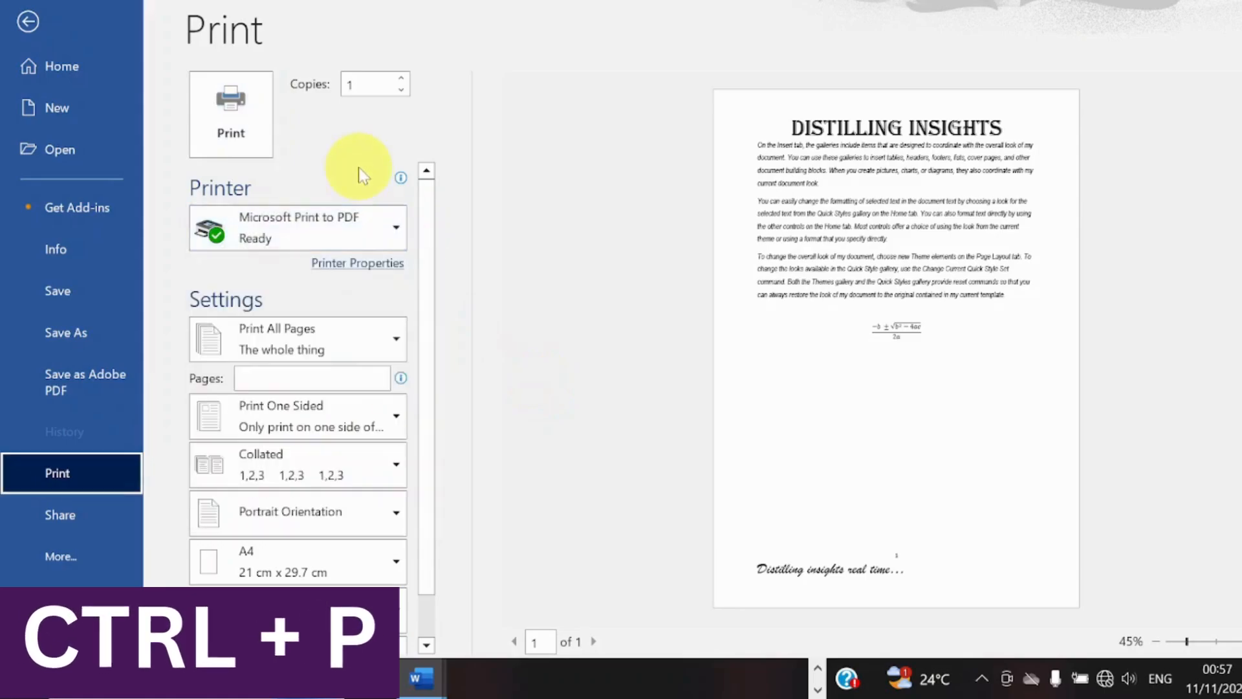
left_click(65, 9)
Reset the paragraph formatting of all the text and restore its previous line spacing.
key("ctrl+a")
key("ctrl+q")
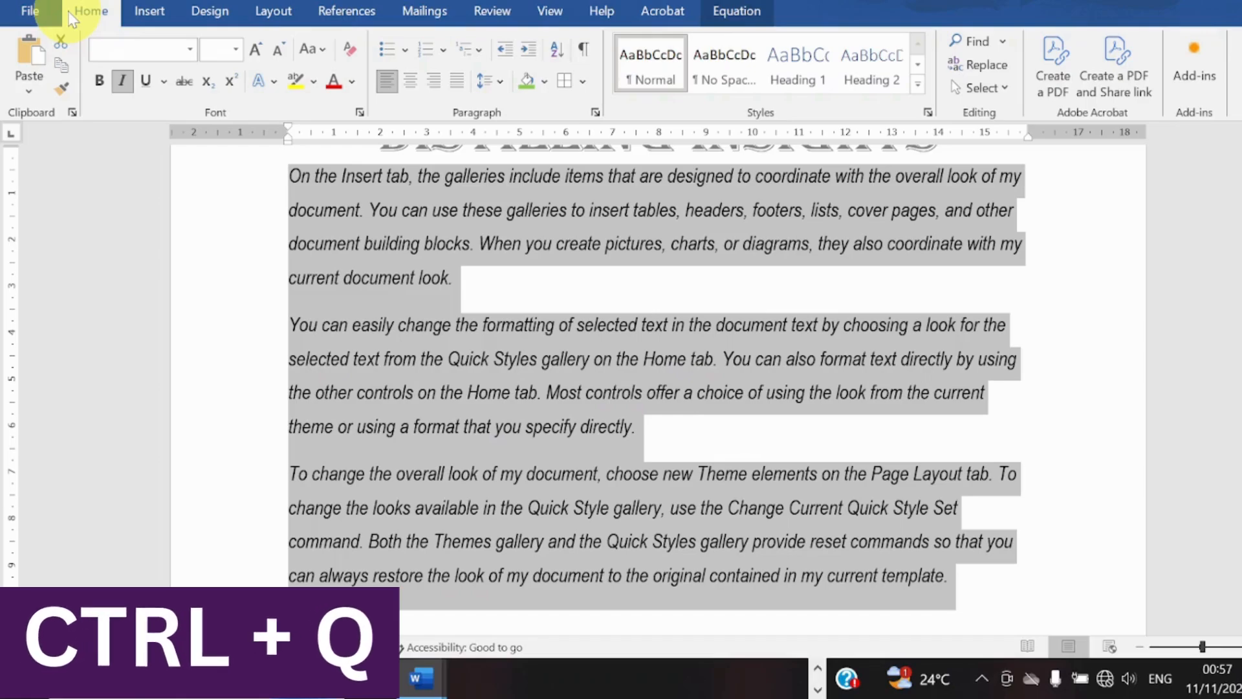
key("ctrl+q")
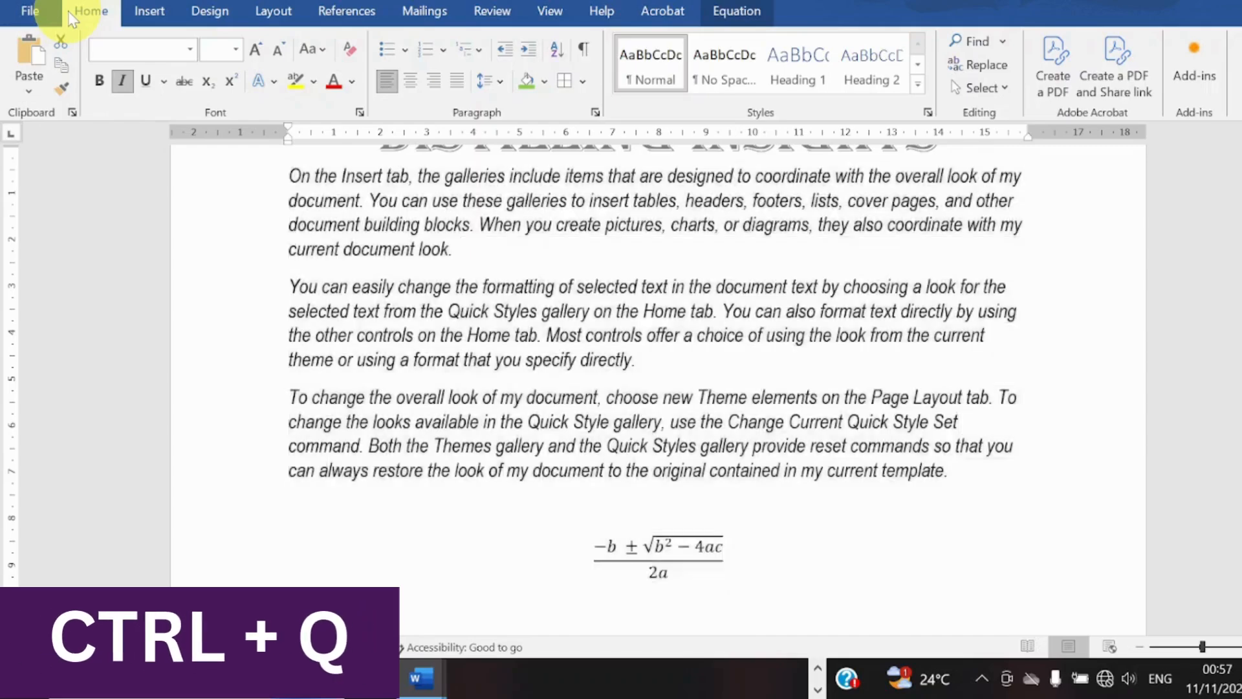
key("ctrl+q")
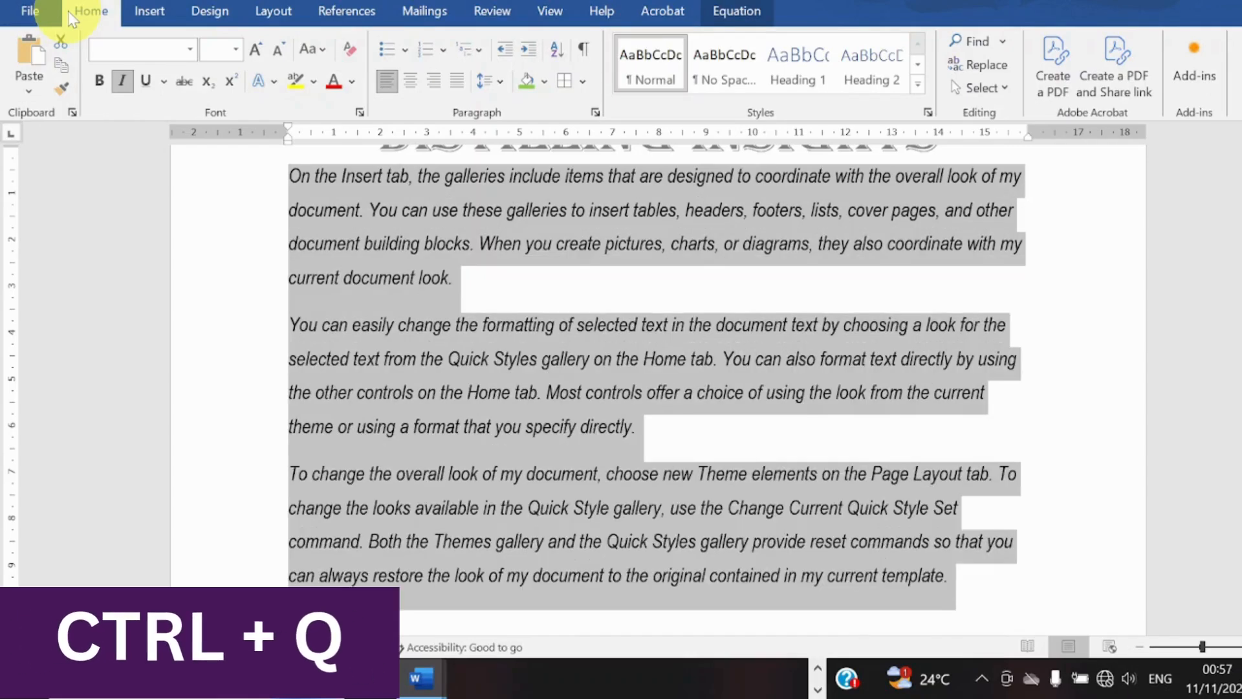
Reset the paragraph formatting of all the selected text to its style defaults.
key("ctrl+q")
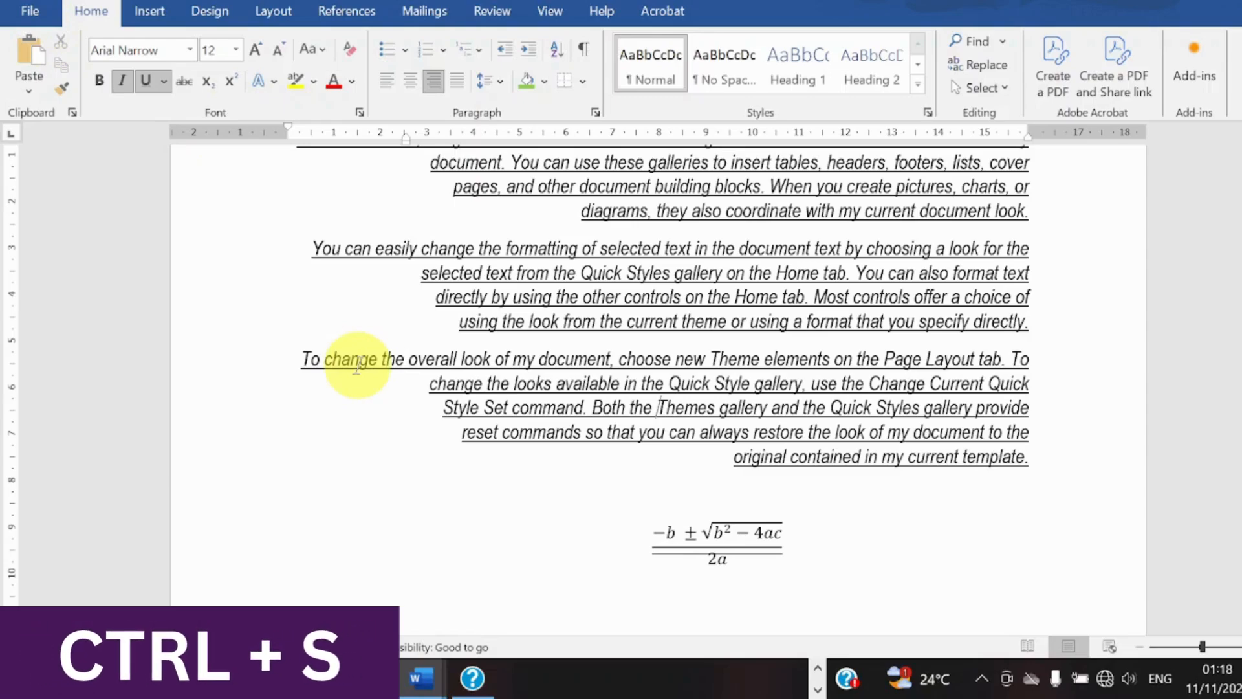
Increase the hanging indent of all the text several levels and reduce it again by the same amount.
key("ctrl+t")
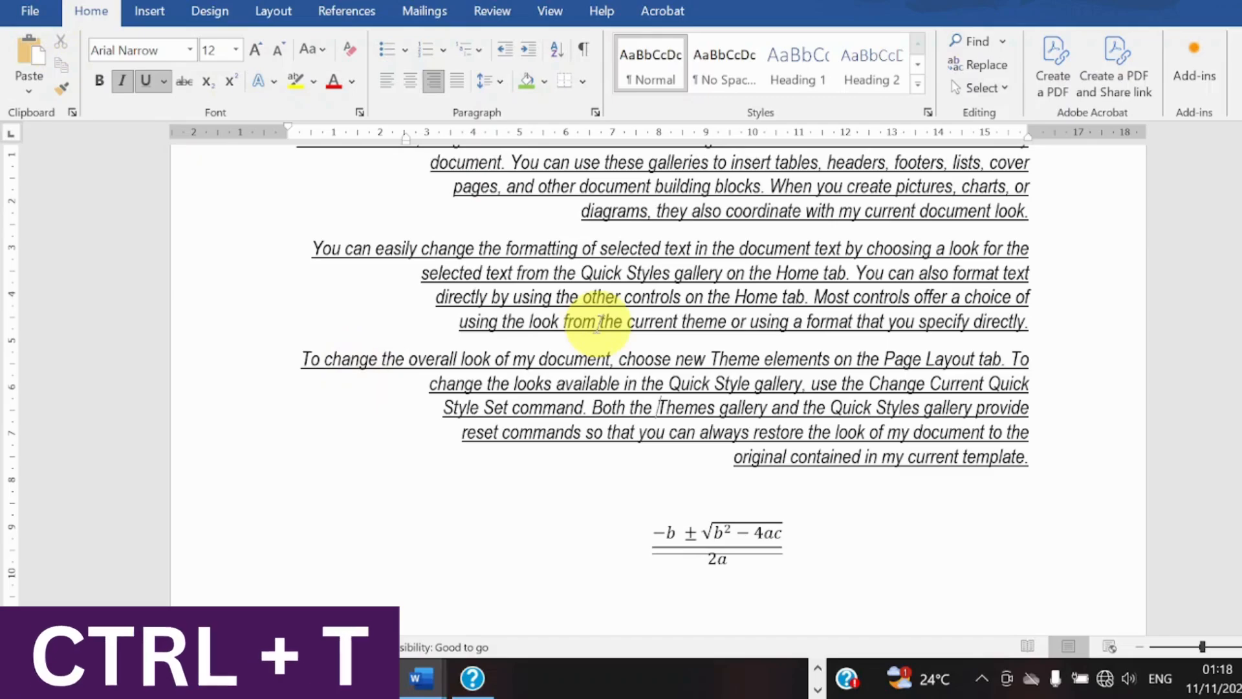
key("ctrl+a")
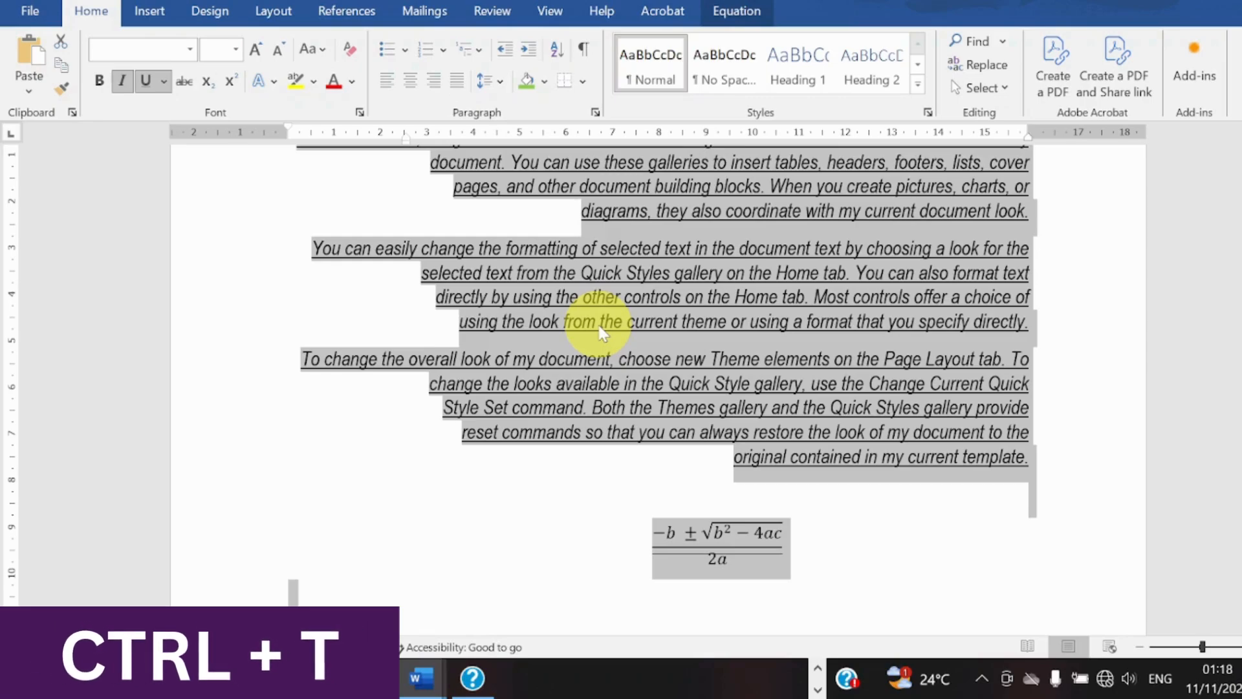
key("ctrl+t")
key("ctrl+t")
key("ctrl+t")
key("ctrl+t")
key("ctrl+t")
key("ctrl+t")
key("ctrl+t")
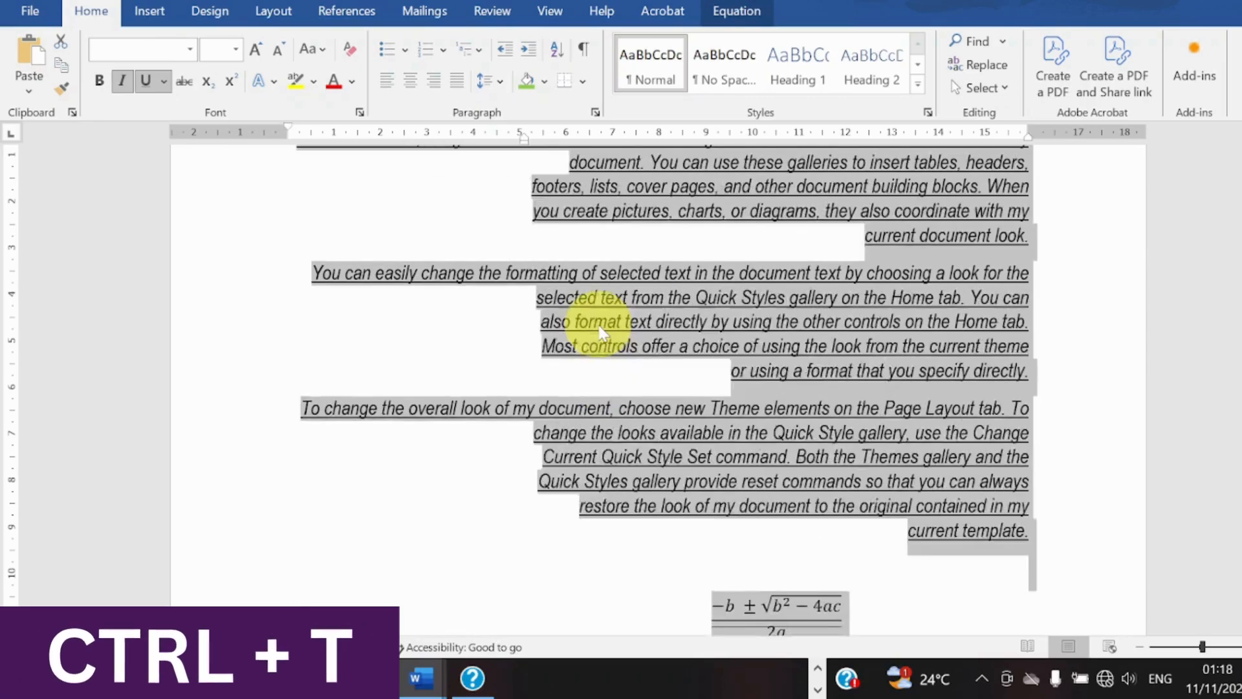
key("ctrl+shift+t")
key("ctrl+shift+t")
key("ctrl+shift+t")
key("ctrl+shift+t")
key("ctrl+shift+t")
key("ctrl+shift+t")
key("ctrl+shift+t")
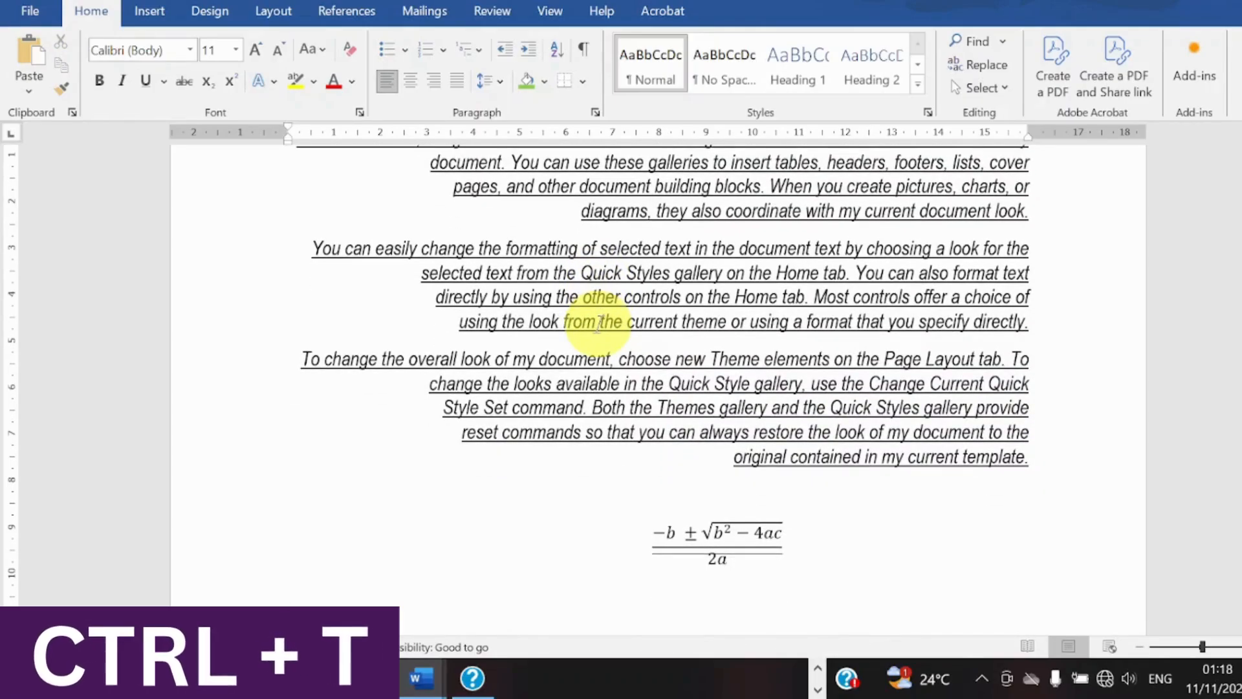
Toggle the underline on all the text, including the equation, several times and finish with underlining off.
key("ctrl+a")
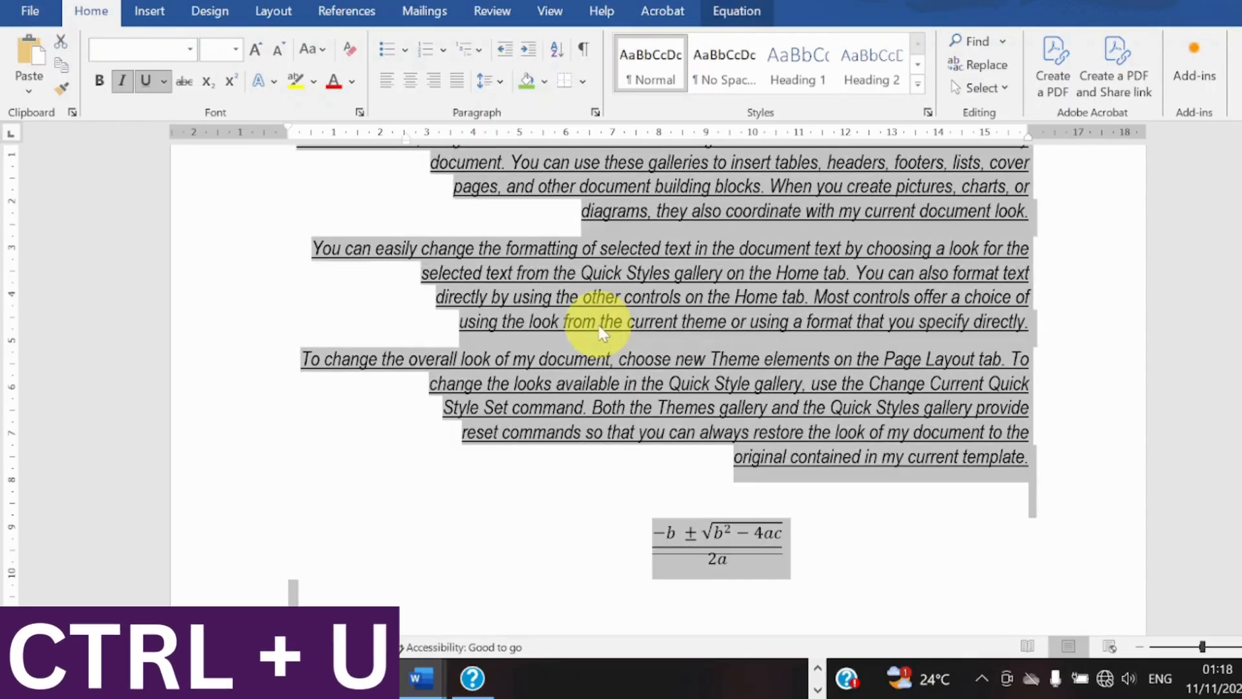
key("ctrl+u")
key("ctrl+u")
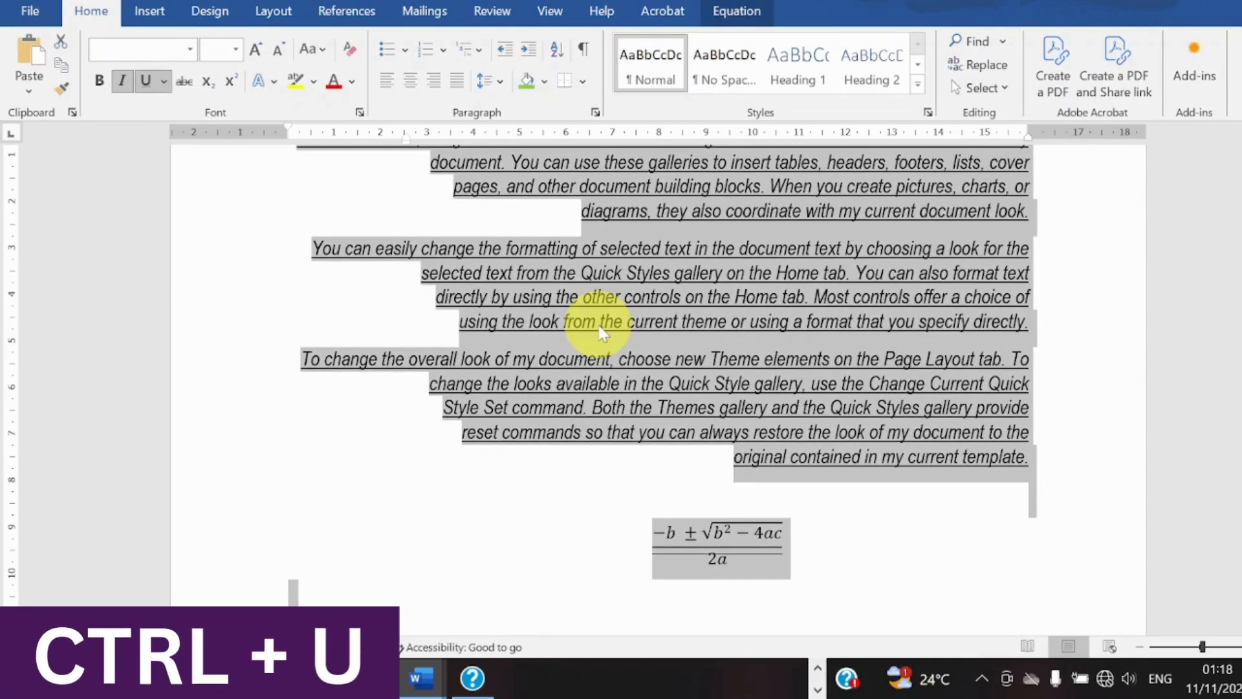
key("ctrl+u")
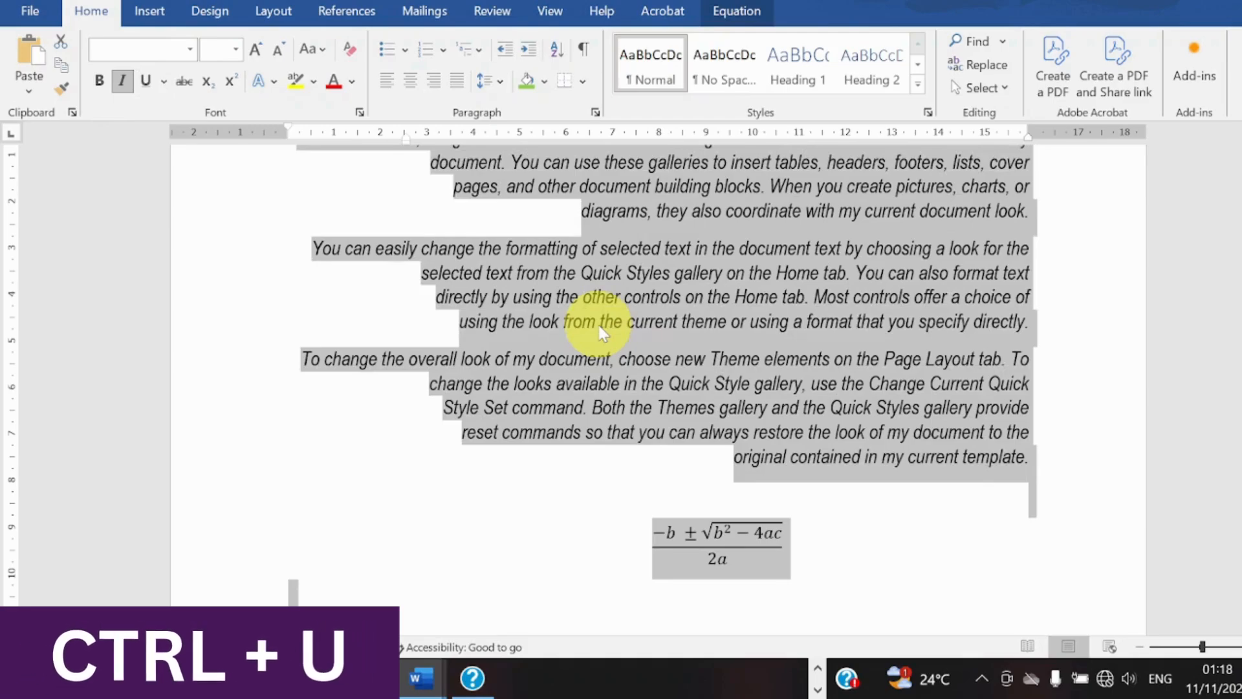
key("ctrl+u")
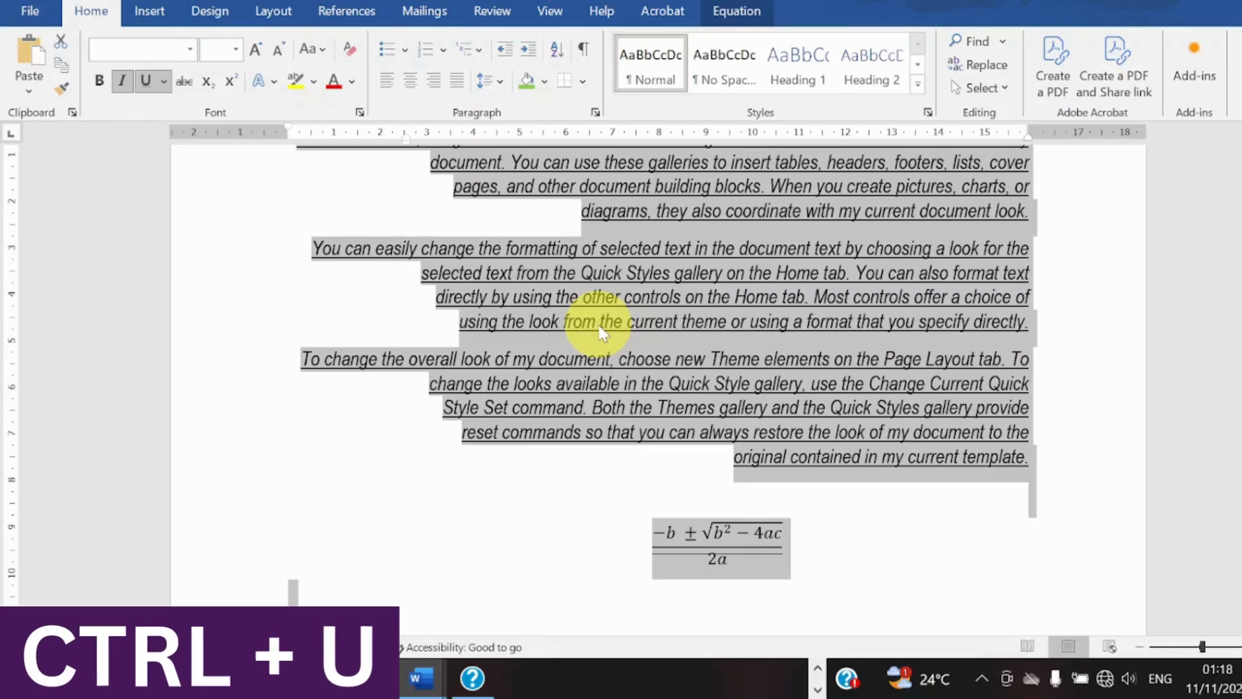
key("ctrl+u")
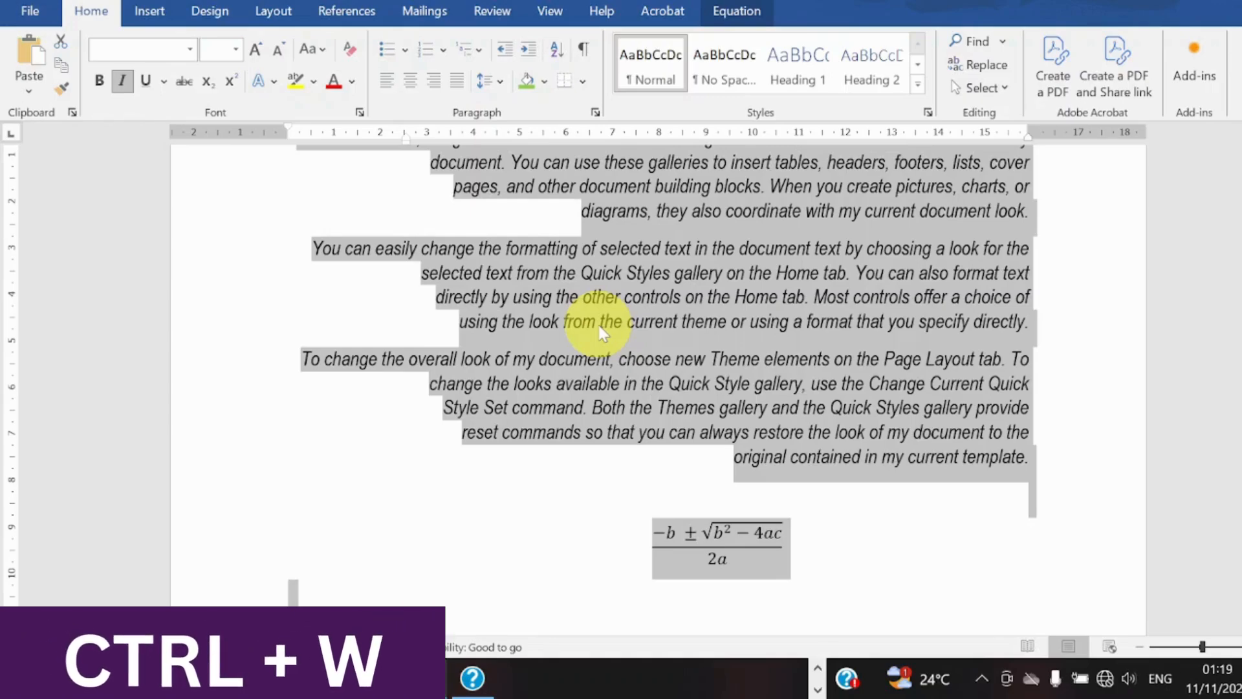
Close the document with its changes saved and reopen MS word Beginner Class 2 from the Downloads folder.
key("ctrl+w")
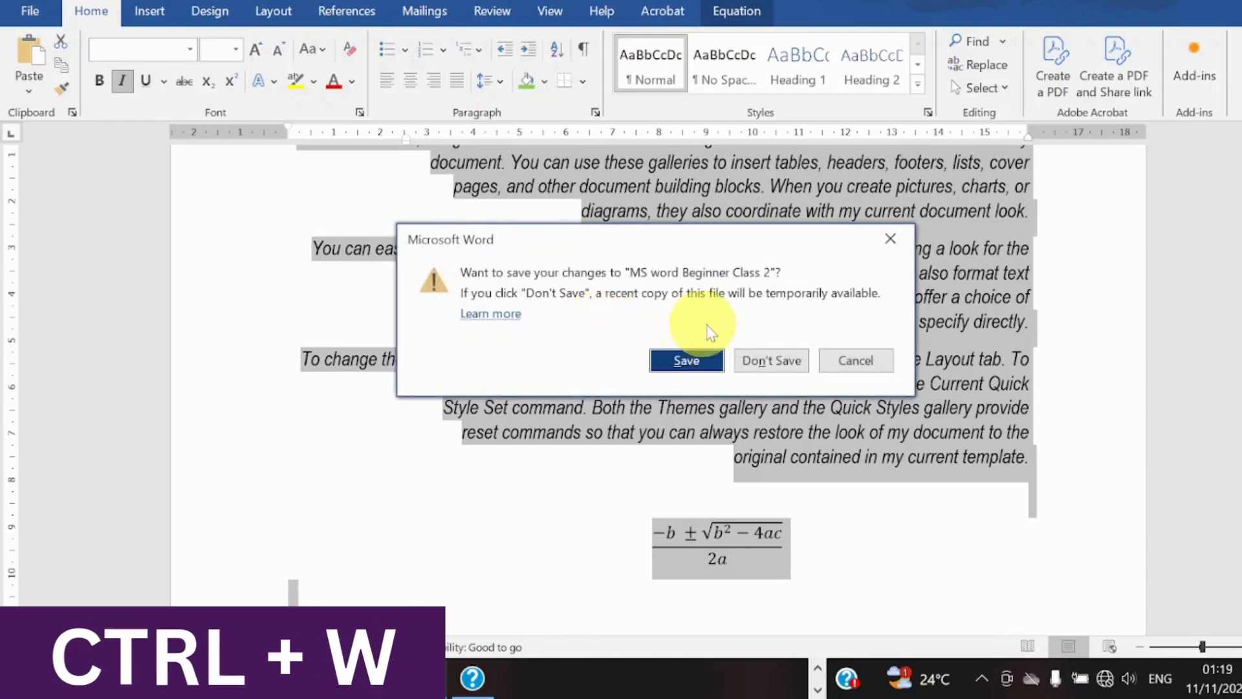
left_click(687, 357)
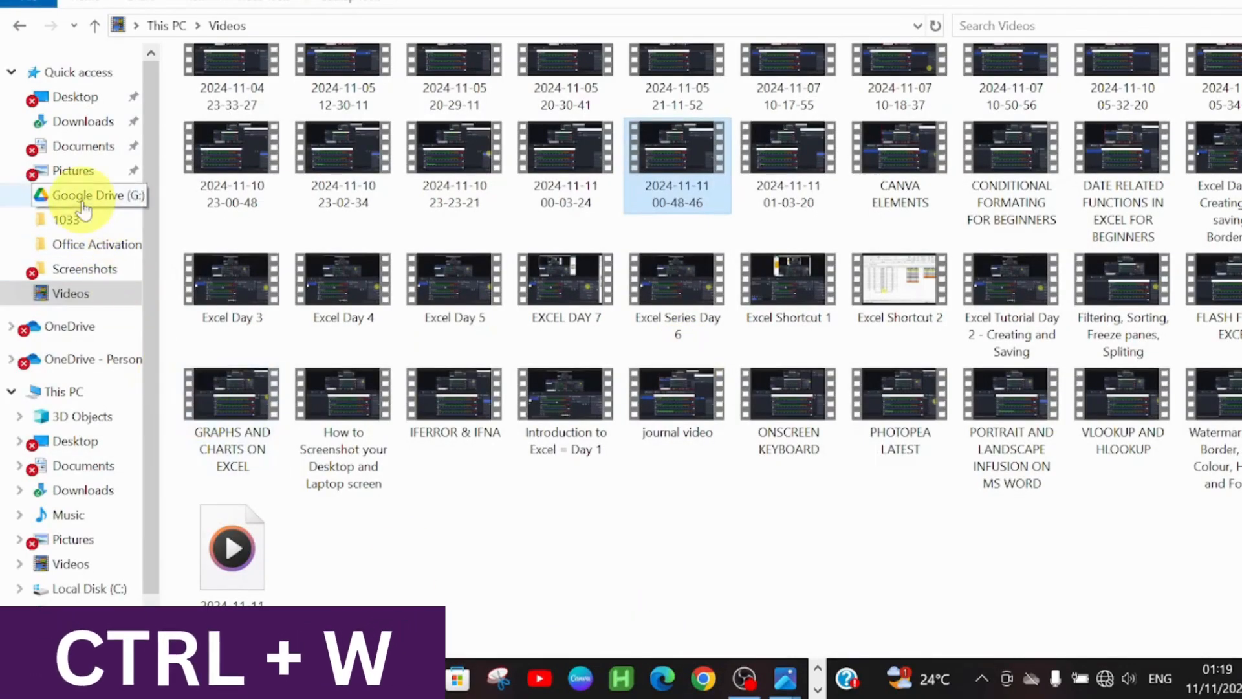
left_click(81, 122)
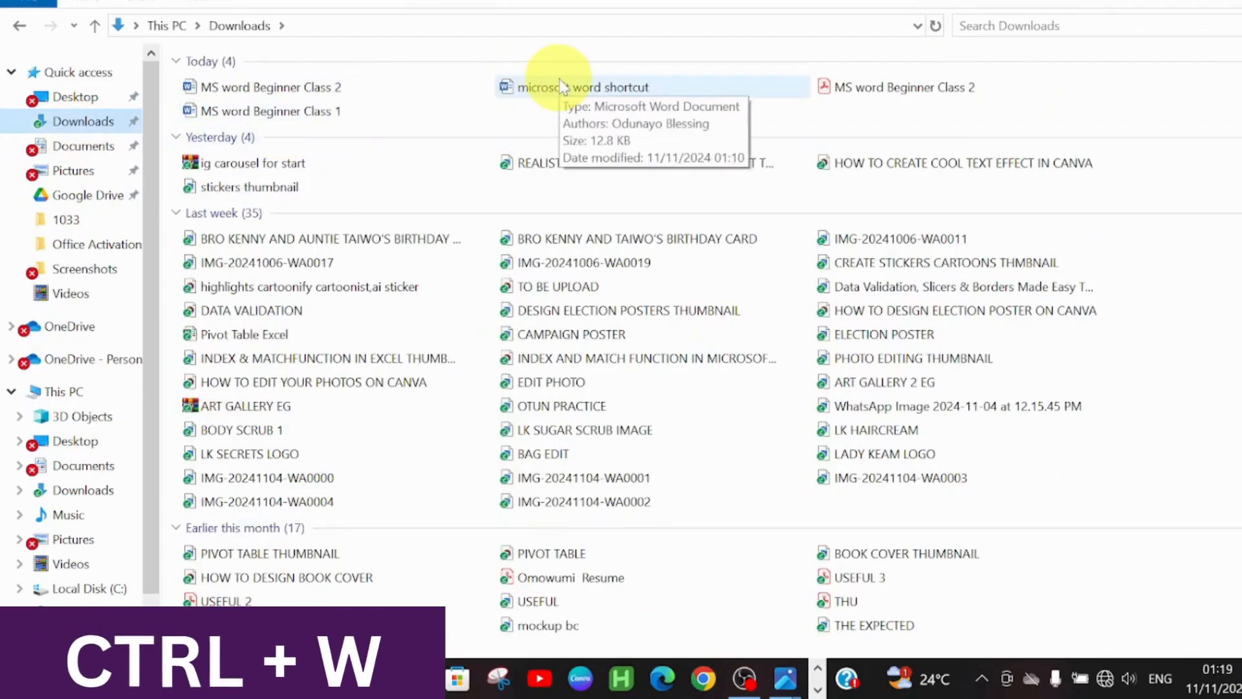
double_click(296, 96)
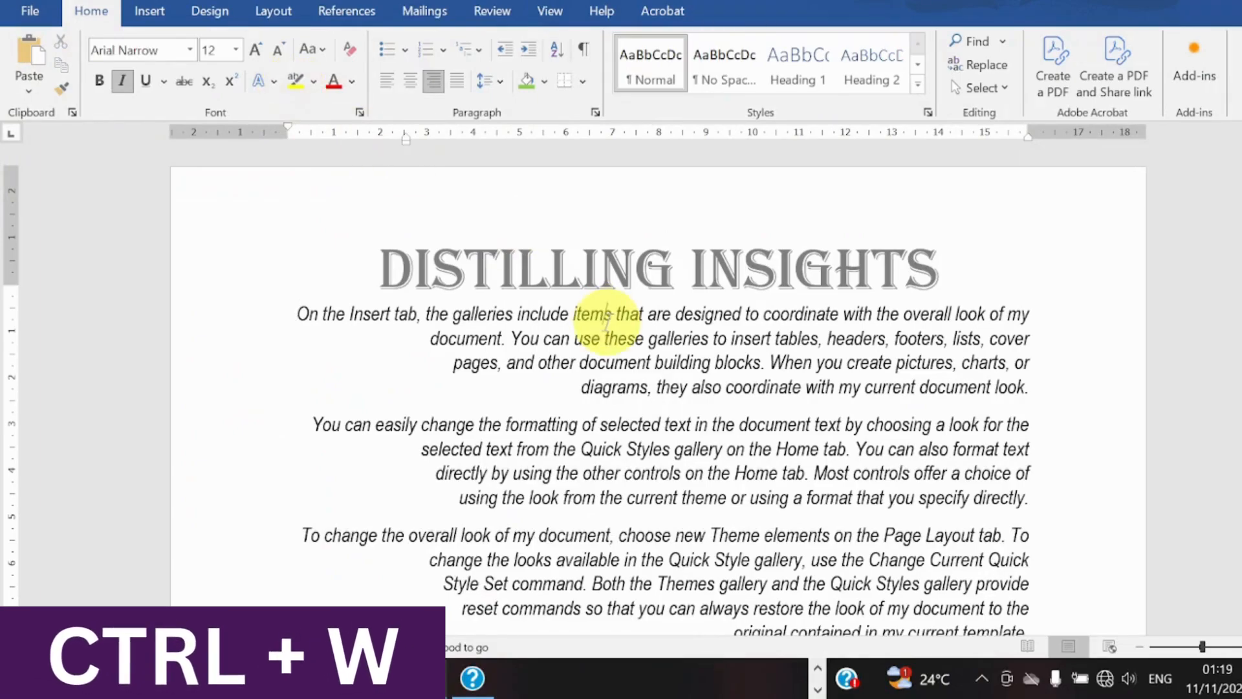
Cut all the body text and the equation below the DISTILLING INSIGHTS title and paste them back.
key("ctrl+a")
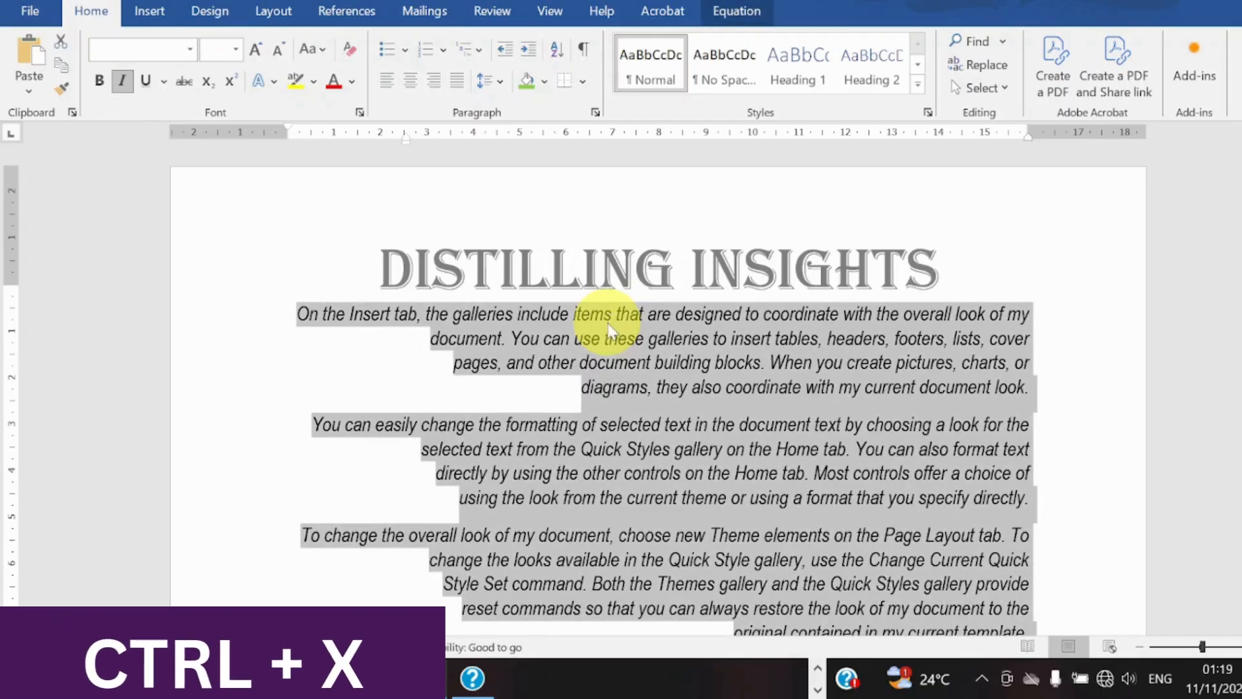
key("ctrl+x")
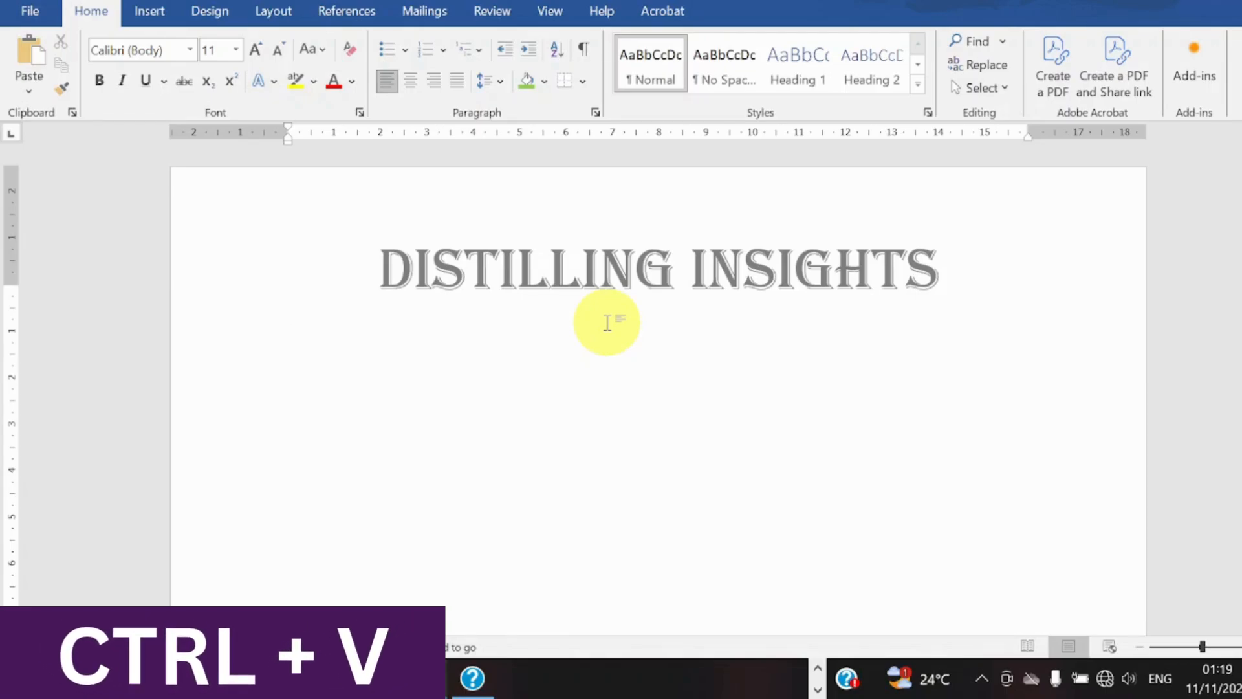
key("ctrl+v")
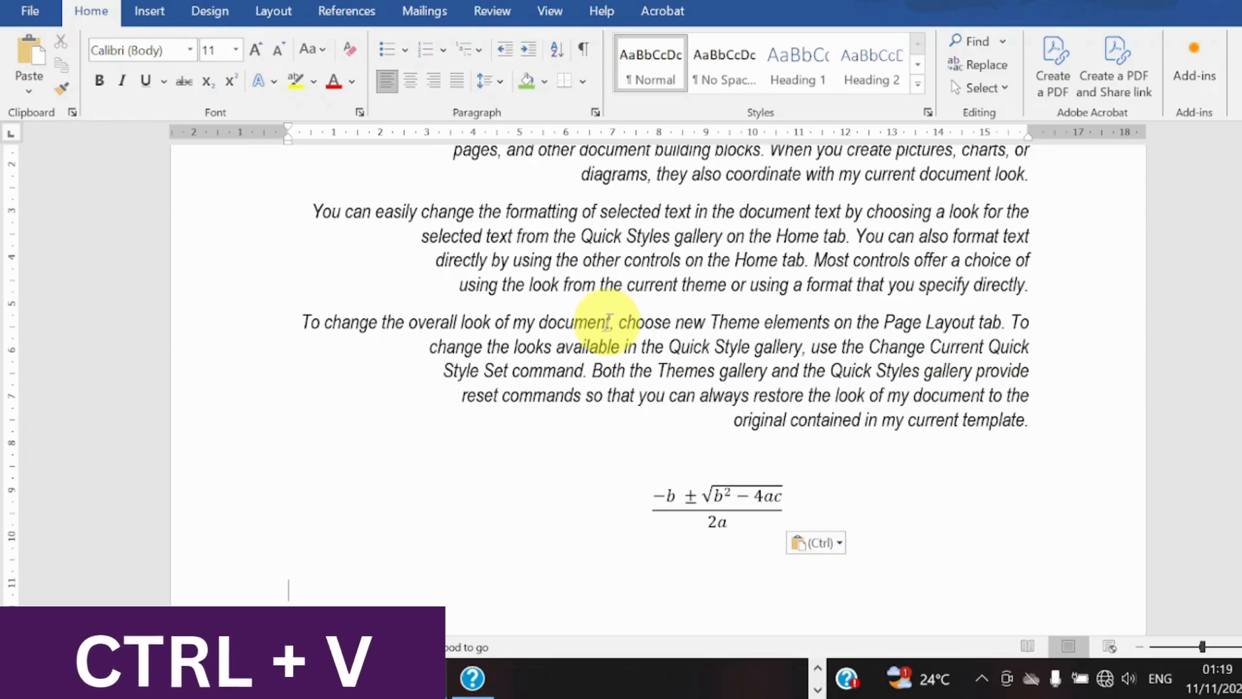
Undo the paste of the body text and redo it.
key("ctrl+z")
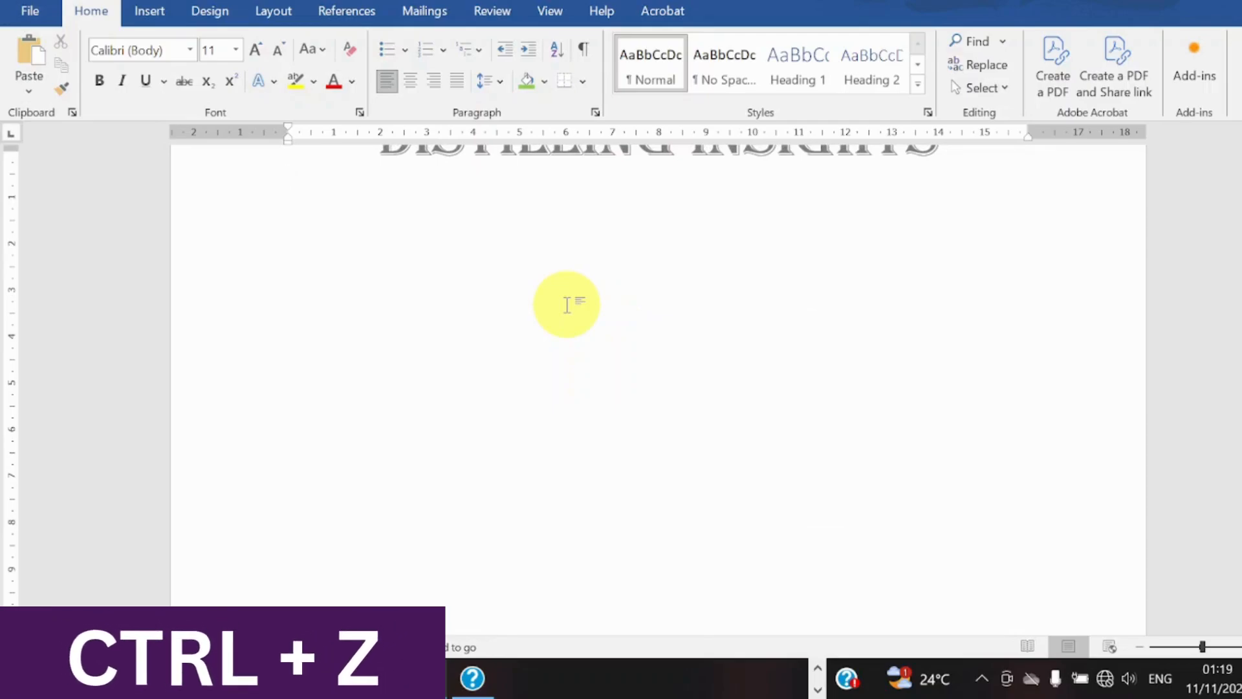
key("ctrl+y")
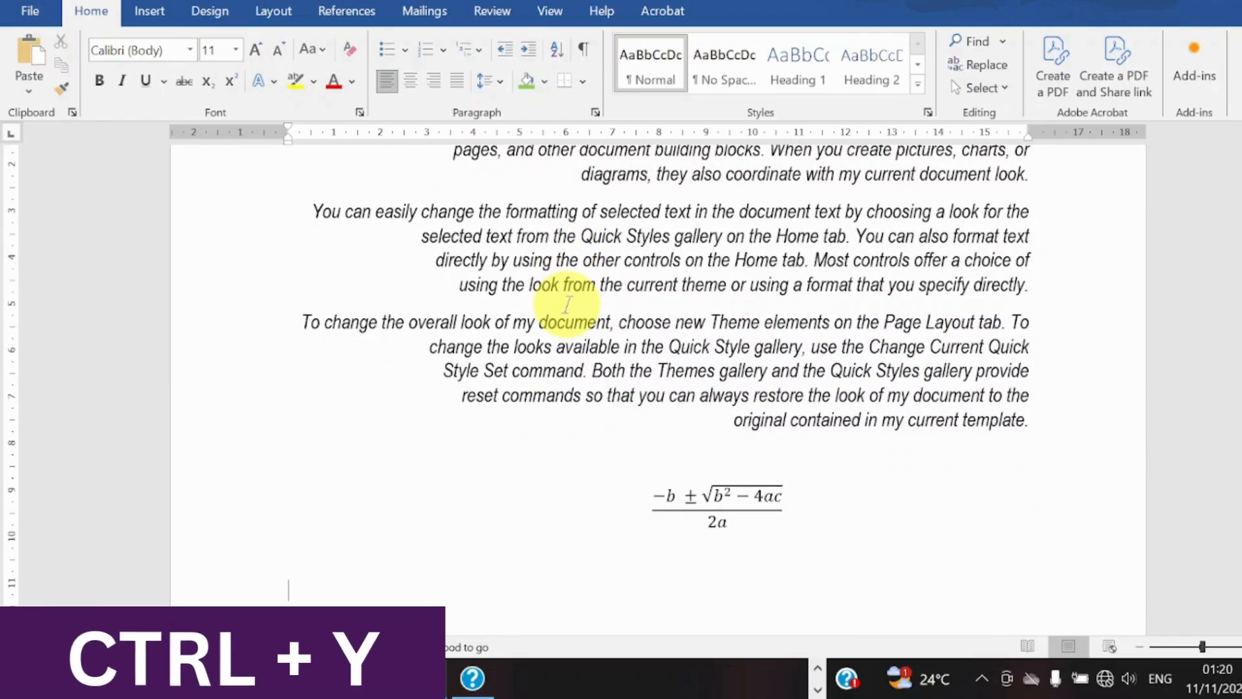